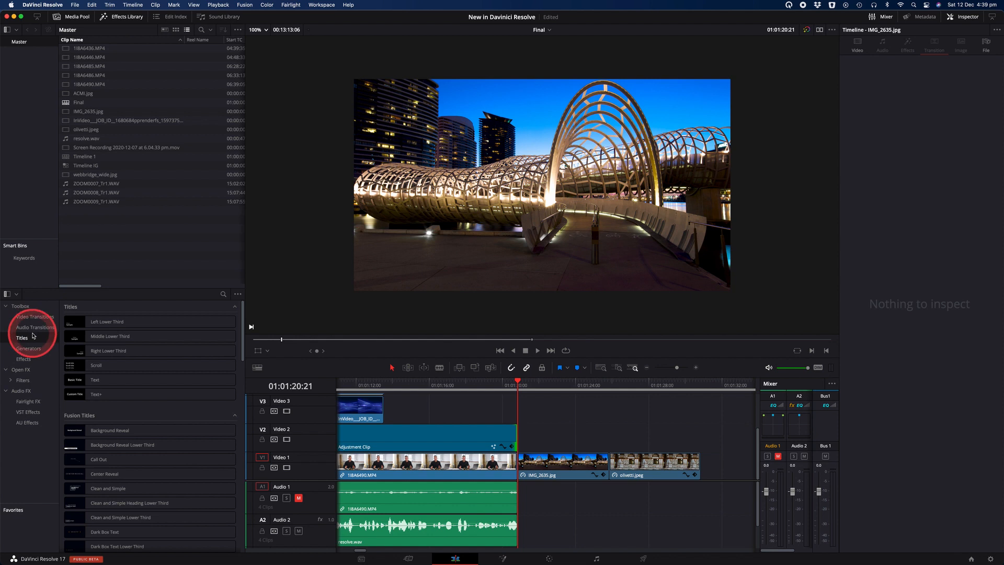
Step: Preview the title templates from Left Lower Third to Scroll and Text, plus the Fusion titles from Background Reveal to Call Out
{"action": "left_click", "coordinate": [84, 327]}
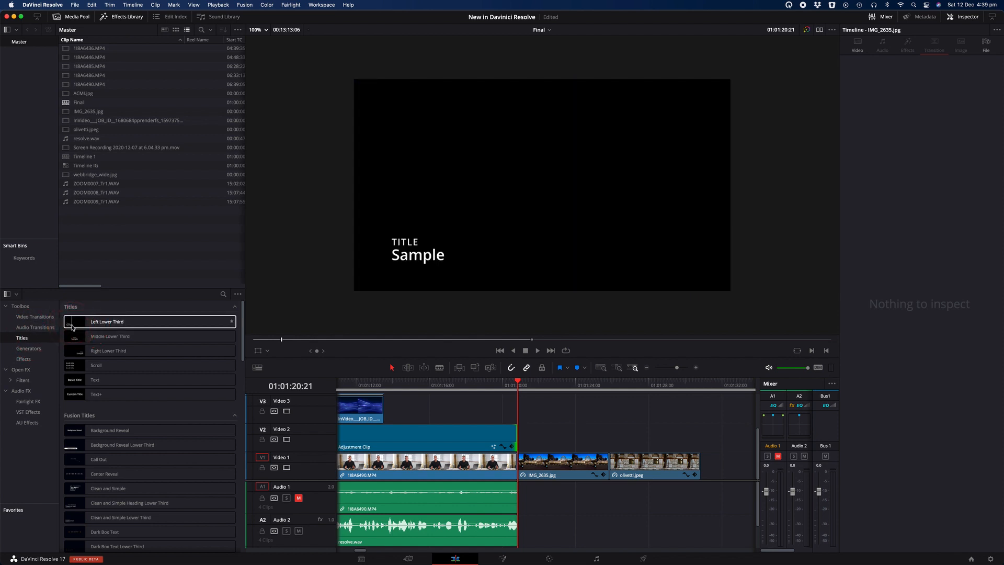
{"action": "left_click", "coordinate": [101, 338]}
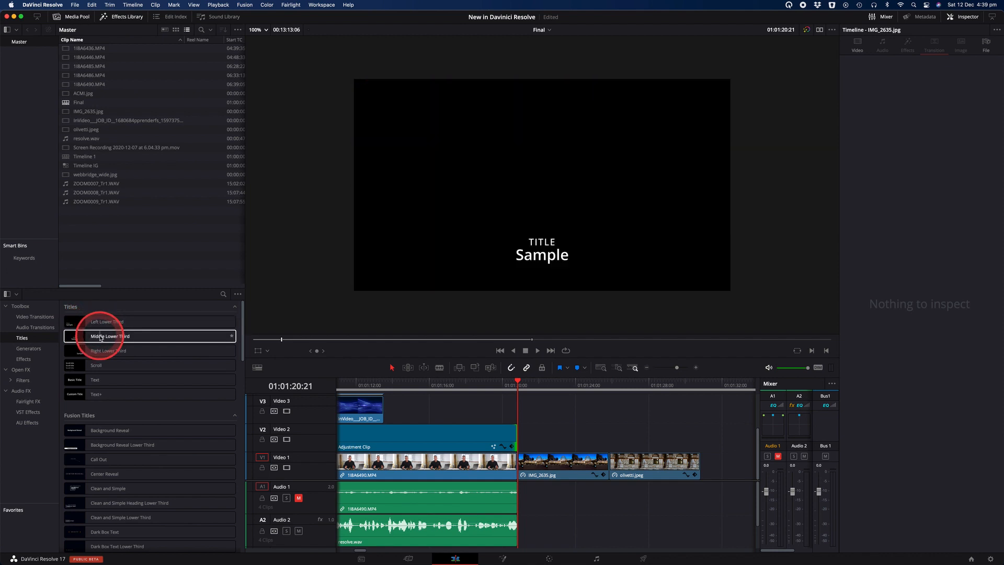
{"action": "left_click", "coordinate": [101, 351]}
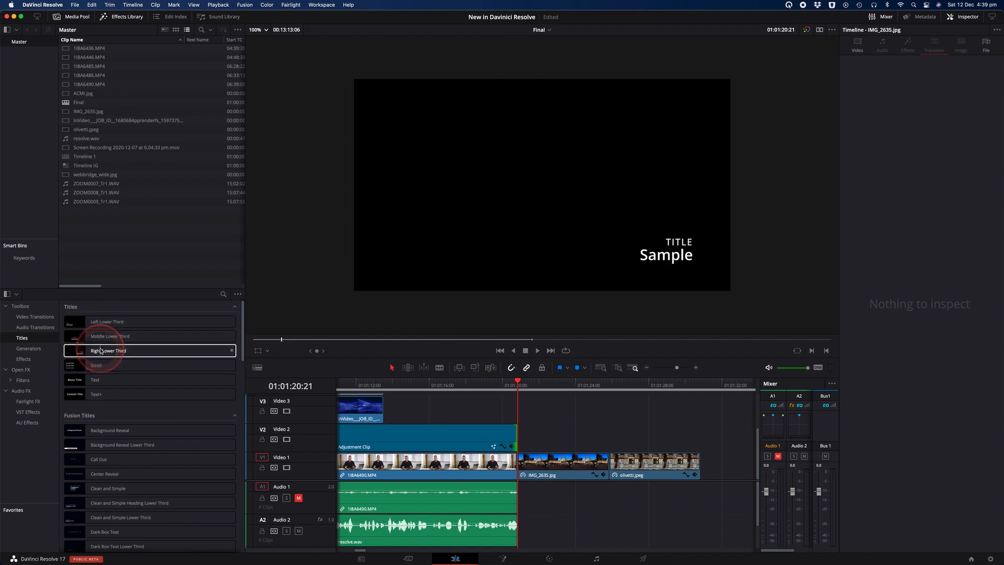
{"action": "left_click", "coordinate": [101, 365]}
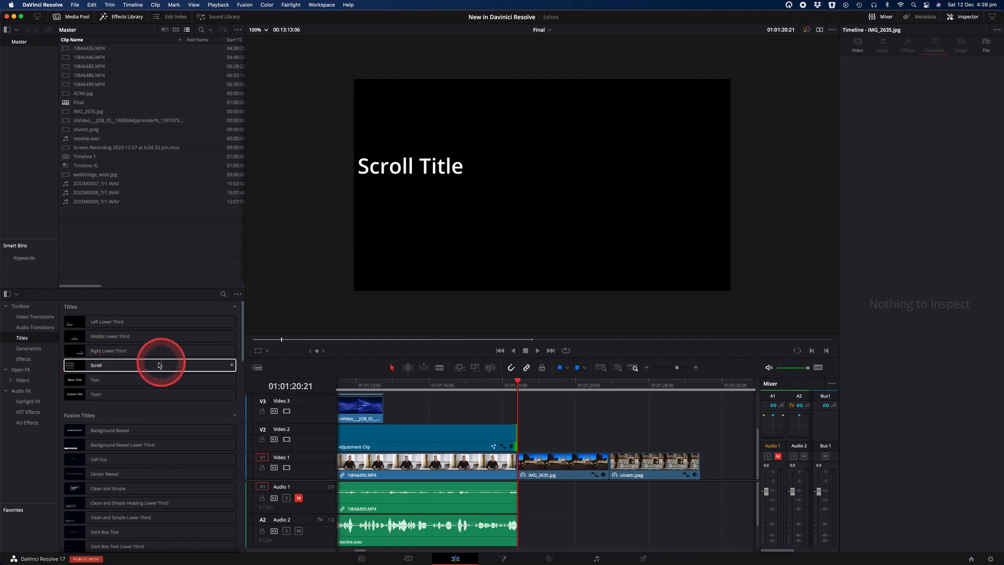
{"action": "left_click", "coordinate": [144, 351]}
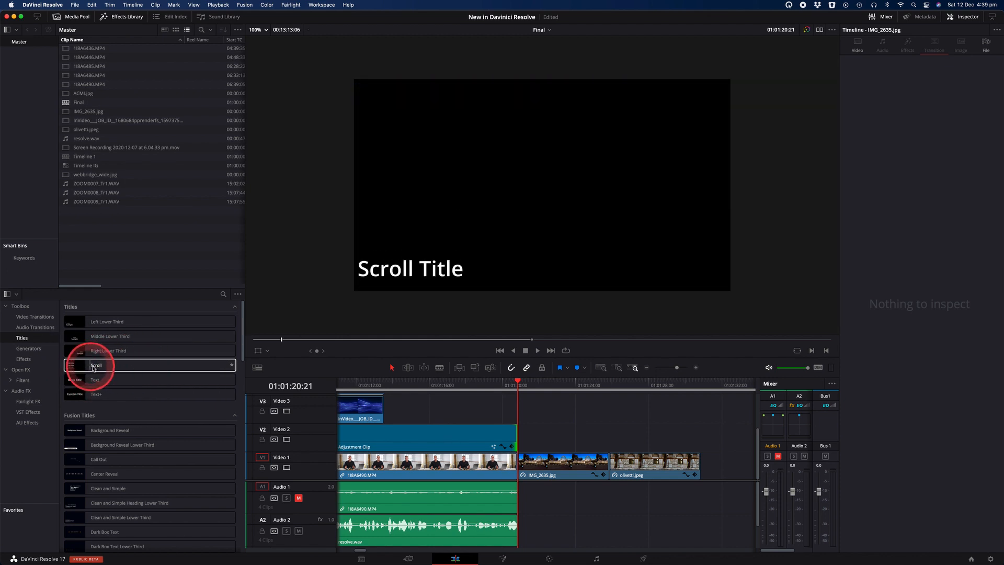
{"action": "left_click", "coordinate": [91, 379]}
{"action": "left_click", "coordinate": [111, 430]}
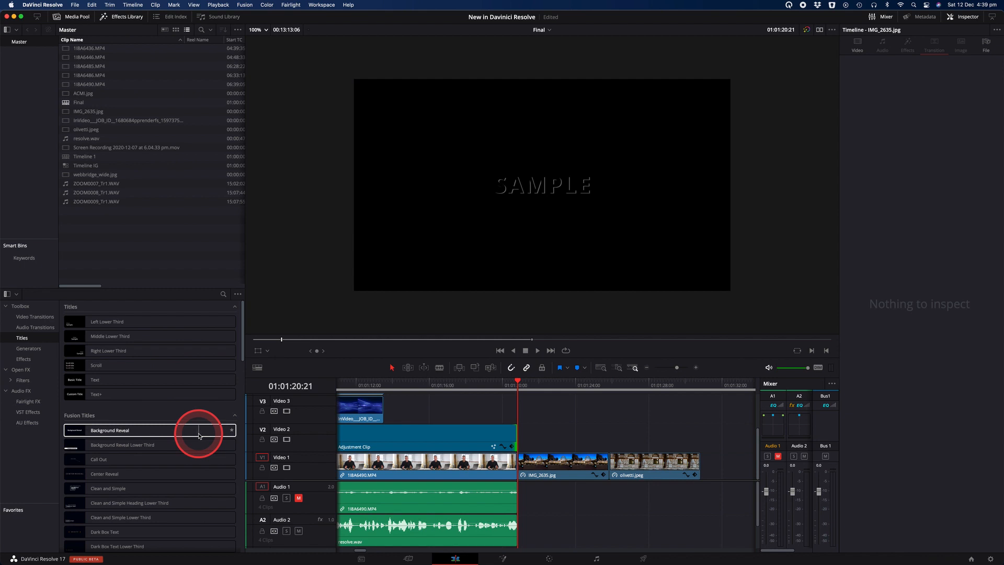
{"action": "left_click", "coordinate": [106, 445]}
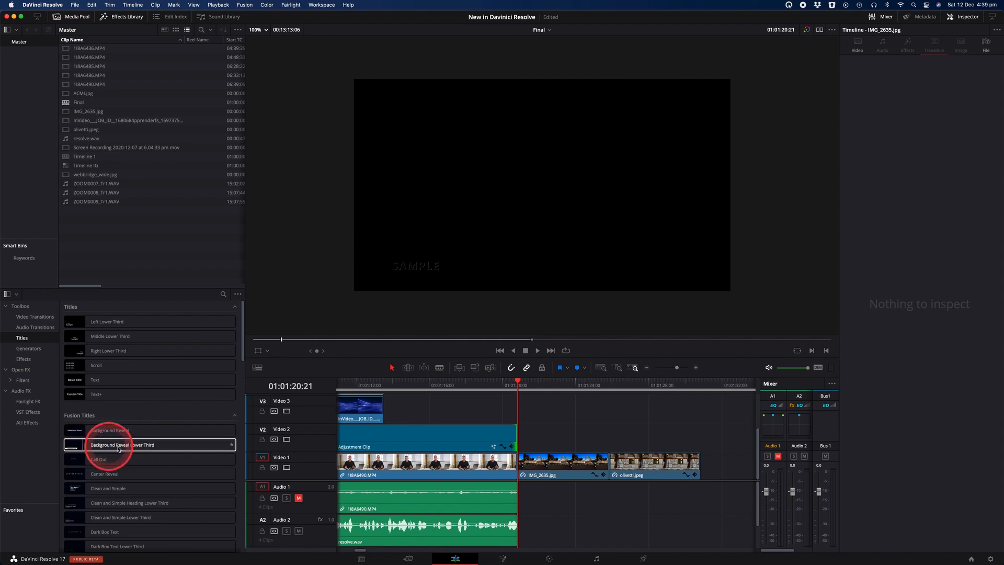
{"action": "left_click", "coordinate": [92, 459]}
Step: Apply the Film Strip Fusion transition at the cut between IMG_2635.jpg and olivetti.jpeg and play it back
{"action": "scroll", "coordinate": [89, 418], "scroll_direction": "up", "scroll_amount": 10}
{"action": "left_click", "coordinate": [83, 382]}
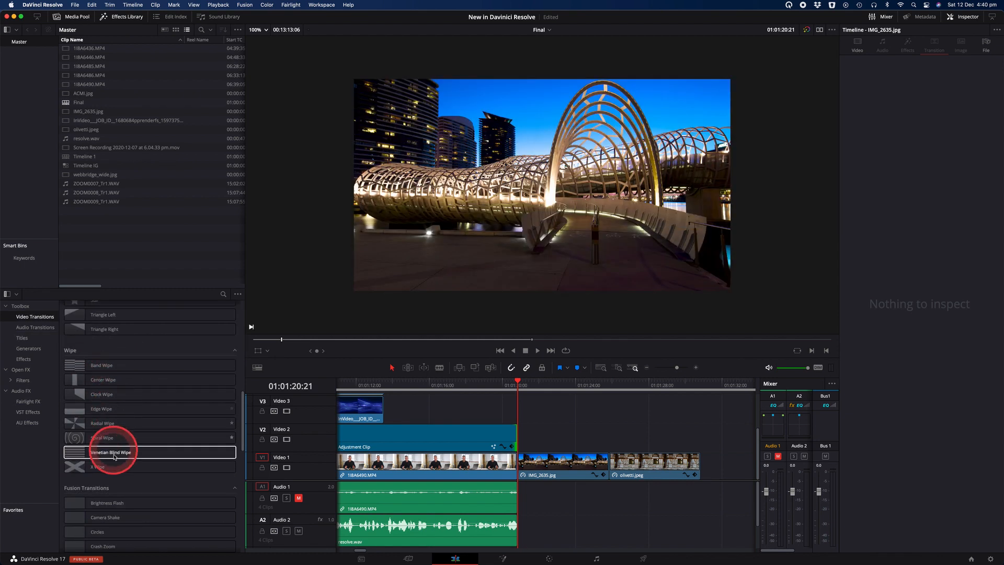
{"action": "scroll", "coordinate": [121, 461], "scroll_direction": "down", "scroll_amount": 4}
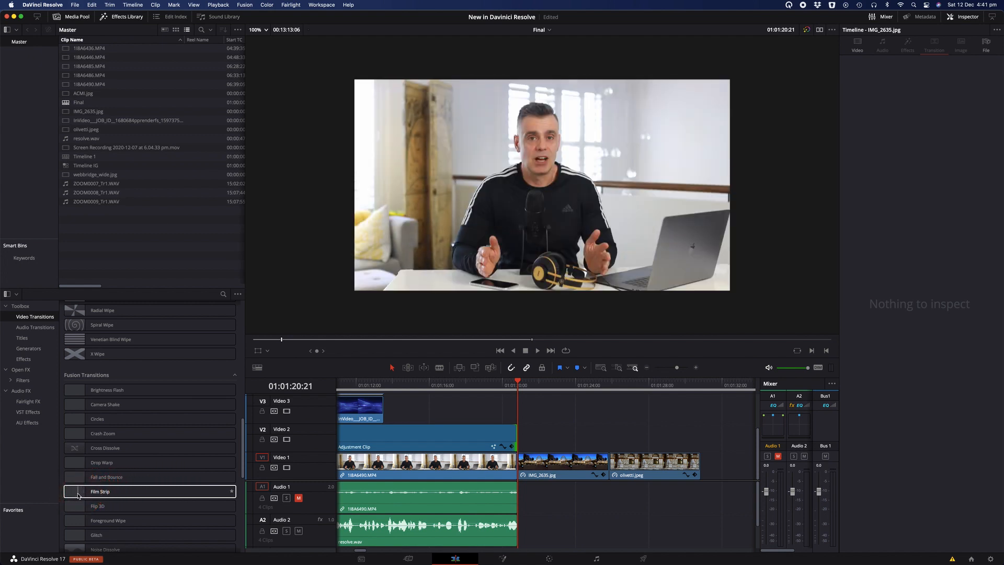
{"action": "left_click_drag", "start_coordinate": [79, 496], "coordinate": [613, 466]}
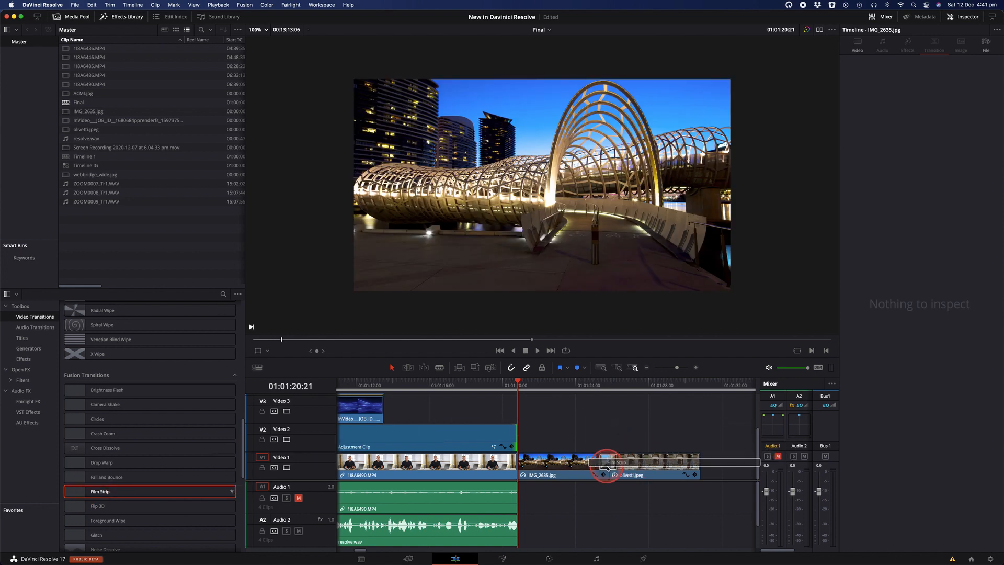
{"action": "left_click_drag", "start_coordinate": [607, 467], "coordinate": [608, 466]}
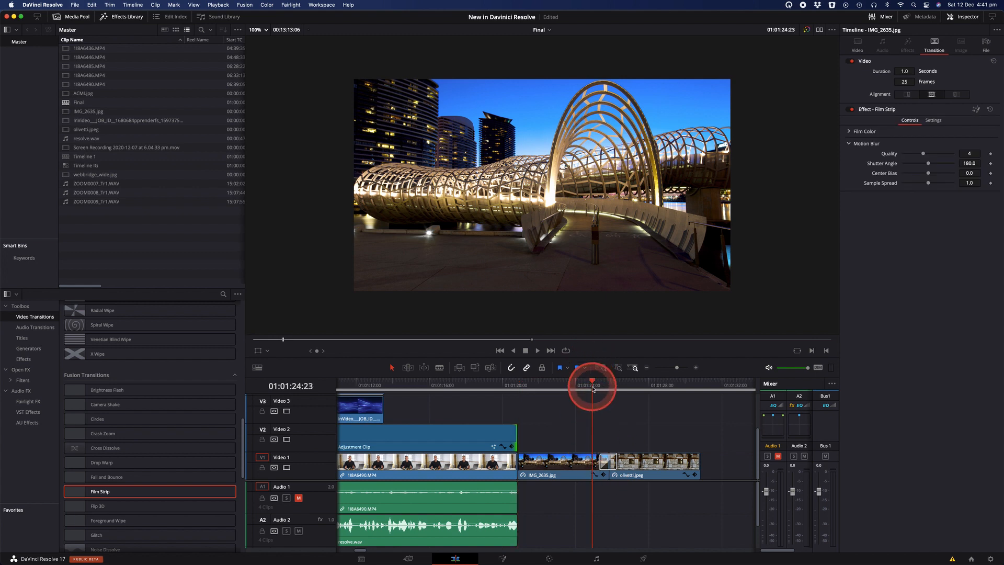
{"action": "left_click", "coordinate": [539, 352]}
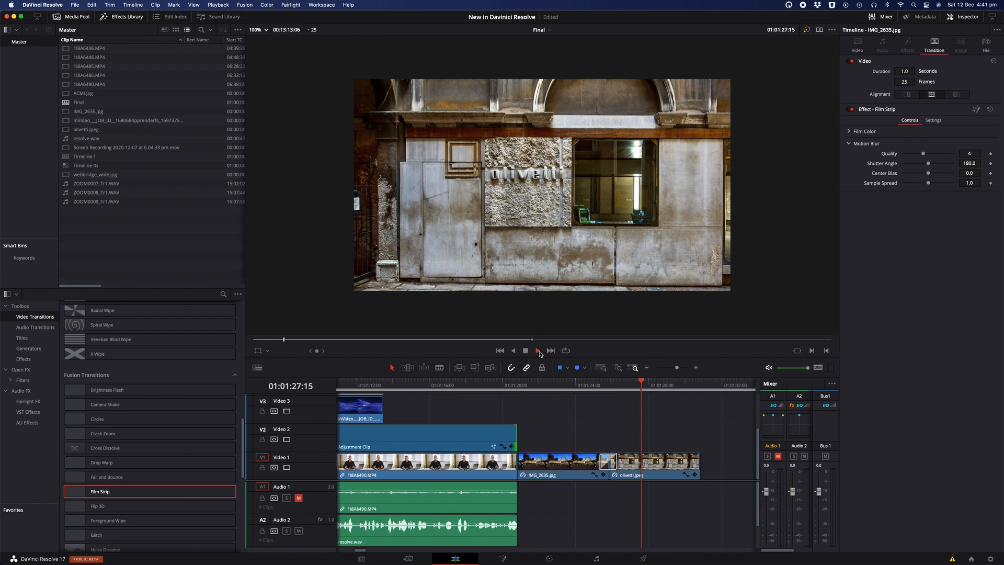
{"action": "left_click", "coordinate": [539, 351]}
Step: Replace the transition between IMG_2635.jpg and olivetti.jpeg with Flip 3D and play it back
{"action": "left_click_drag", "start_coordinate": [81, 506], "coordinate": [613, 466]}
{"action": "left_click", "coordinate": [602, 388]}
{"action": "key", "text": "space"}
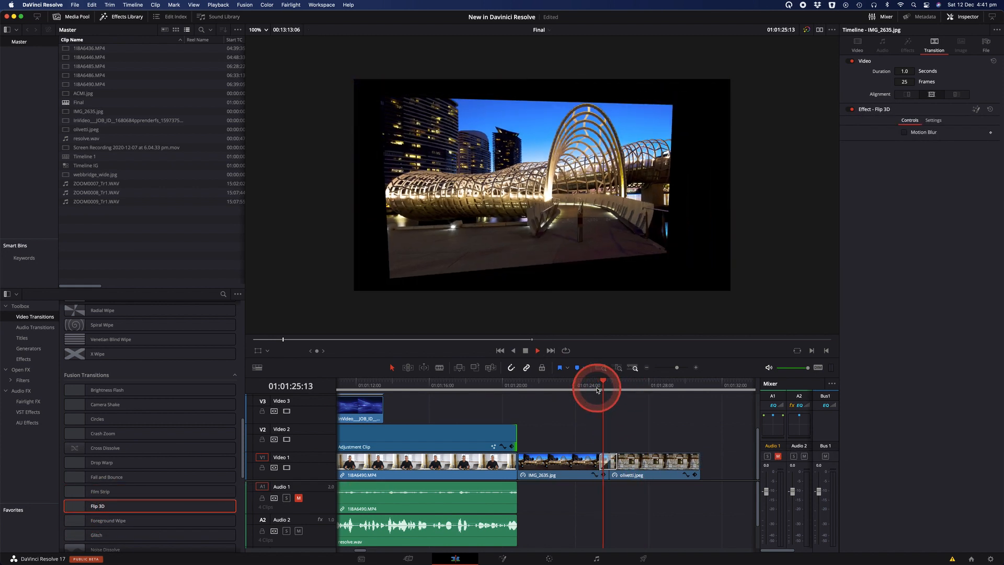
Step: Swap the transition between the two photos for Foreground Wipe and play through the cut
{"action": "left_click", "coordinate": [147, 511]}
{"action": "left_click", "coordinate": [79, 523]}
{"action": "left_click_drag", "start_coordinate": [77, 525], "coordinate": [611, 465]}
{"action": "left_click", "coordinate": [601, 406]}
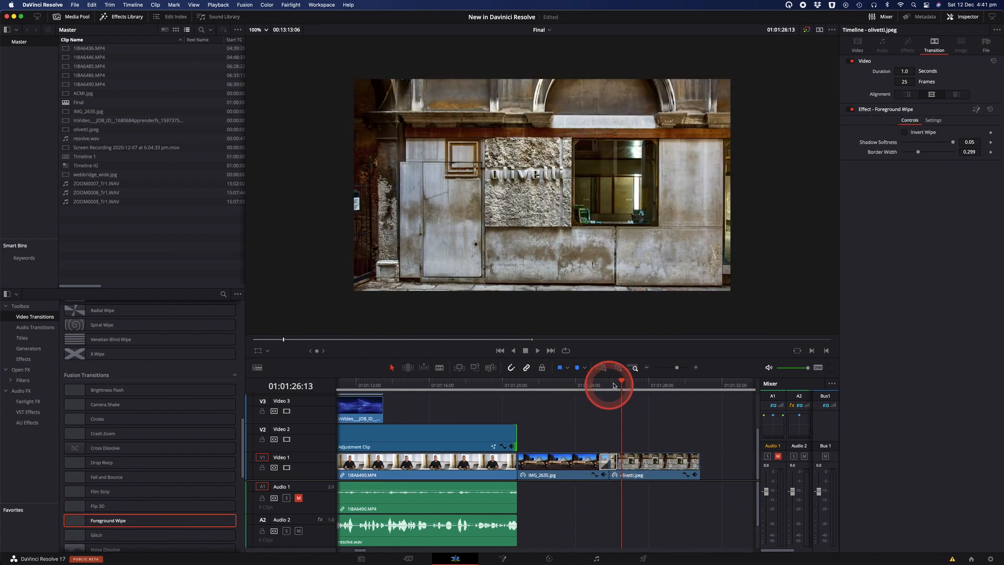
{"action": "left_click_drag", "start_coordinate": [614, 386], "coordinate": [601, 385]}
{"action": "key", "text": "space"}
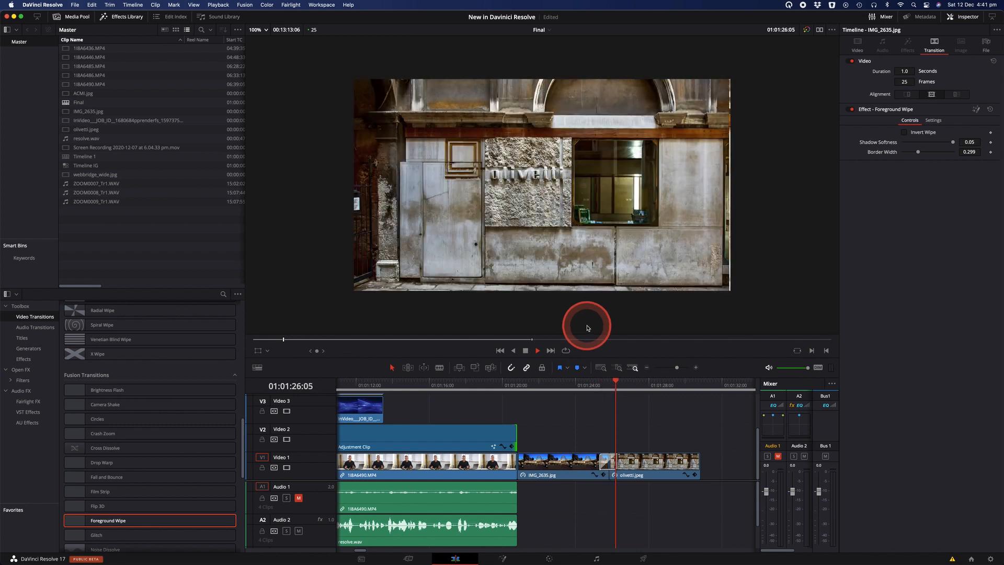
{"action": "key", "text": "space"}
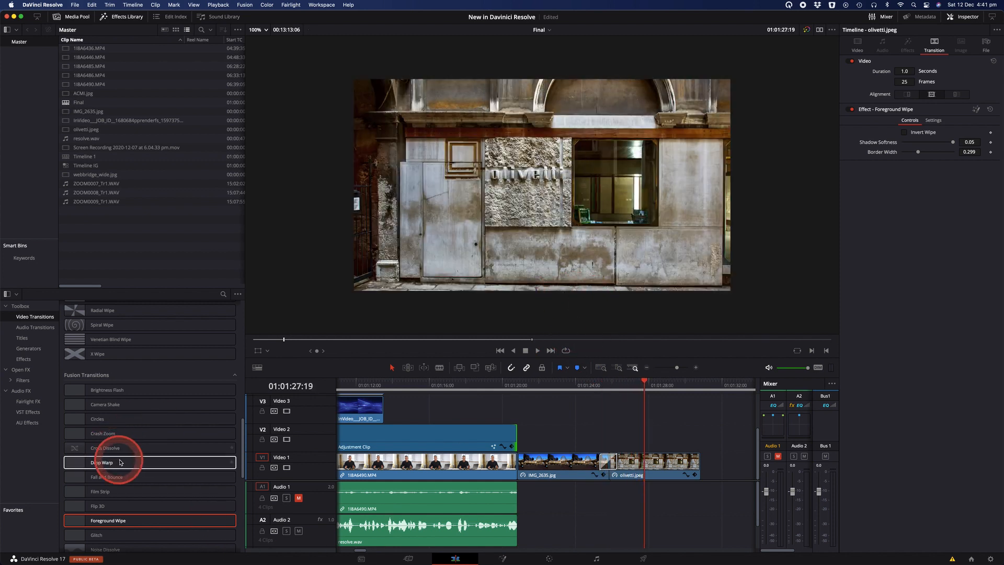
Step: Replace the transition between the two photos with Glitch and play it back
{"action": "scroll", "coordinate": [120, 462], "scroll_direction": "down", "scroll_amount": 3}
{"action": "left_click_drag", "start_coordinate": [106, 465], "coordinate": [608, 460]}
{"action": "left_click", "coordinate": [594, 385]}
{"action": "key", "text": "space"}
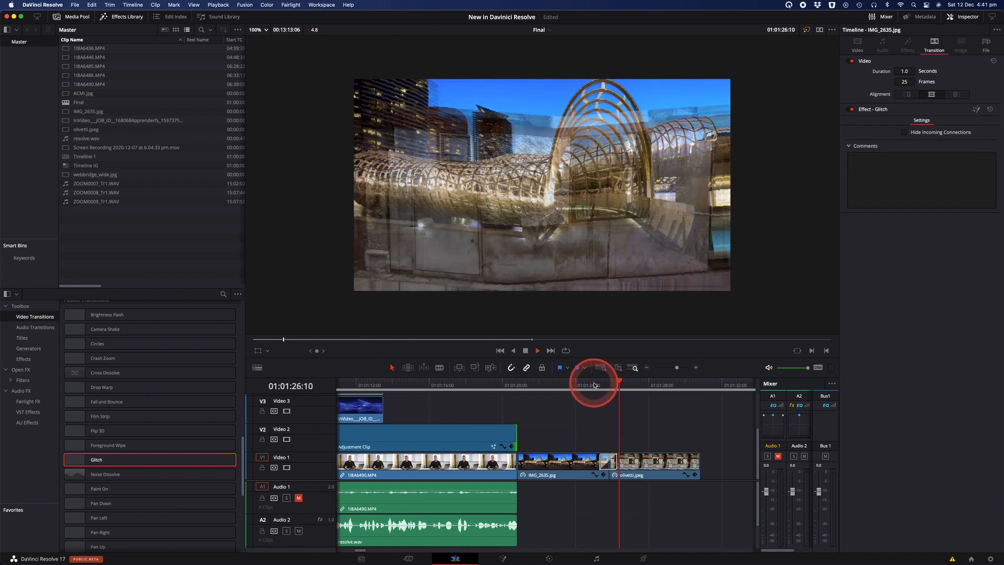
{"action": "key", "text": "space"}
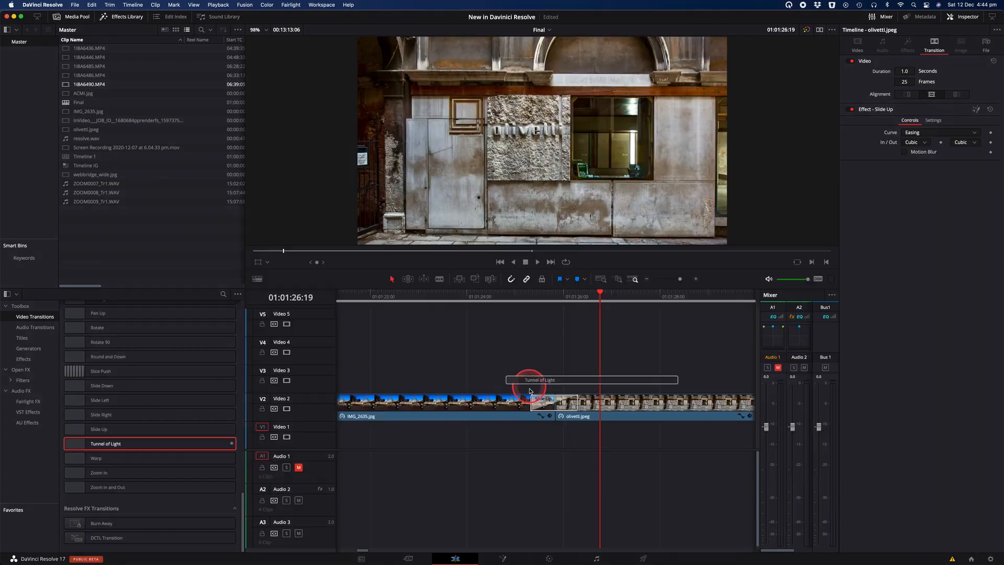
Step: Replace the Slide Up transition between IMG_2635.jpg and olivetti.jpeg with Tunnel of Light and play it back
{"action": "left_click_drag", "start_coordinate": [528, 386], "coordinate": [549, 406]}
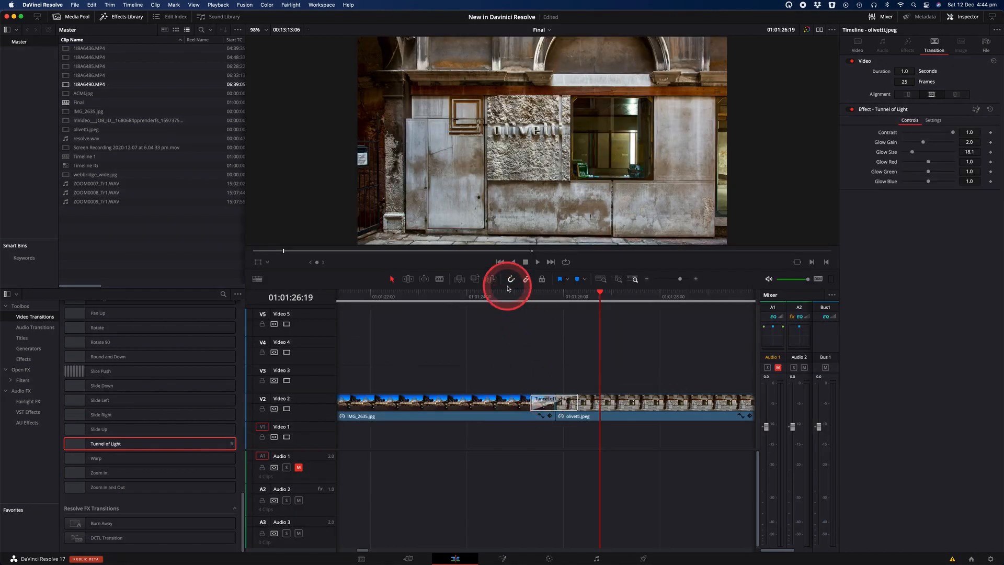
{"action": "left_click", "coordinate": [513, 302]}
{"action": "key", "text": "space"}
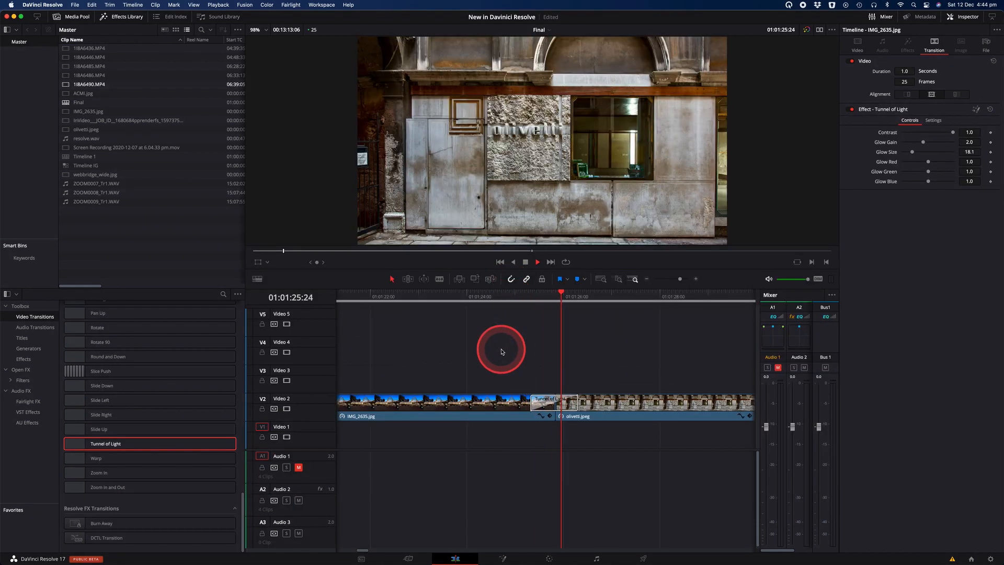
Step: Lengthen the Tunnel of Light transition to 4.7 seconds, play it back, and shorten it to about 2.6 seconds
{"action": "left_click_drag", "start_coordinate": [530, 405], "coordinate": [442, 406]}
{"action": "left_click", "coordinate": [441, 295]}
{"action": "key", "text": "space"}
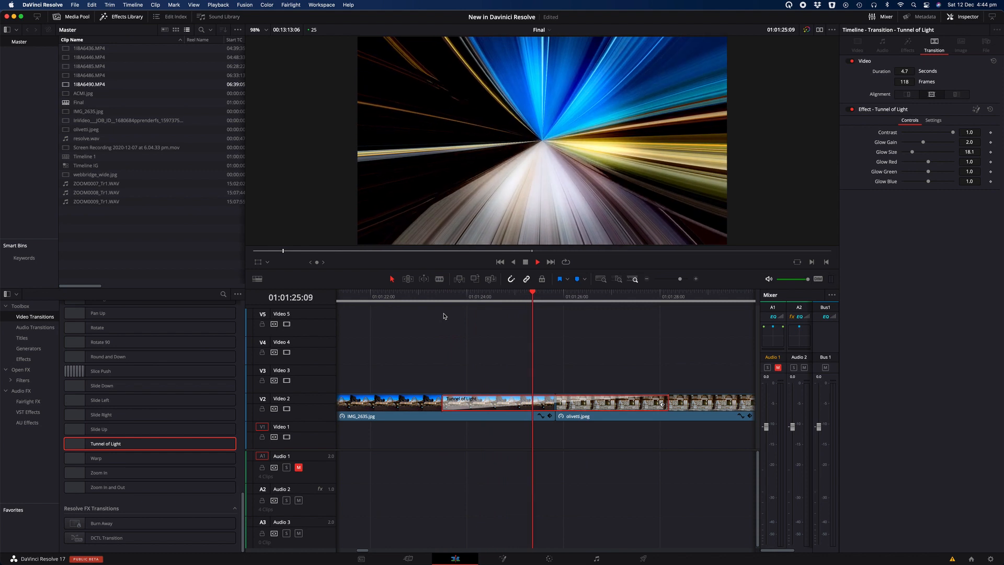
{"action": "left_click", "coordinate": [444, 316]}
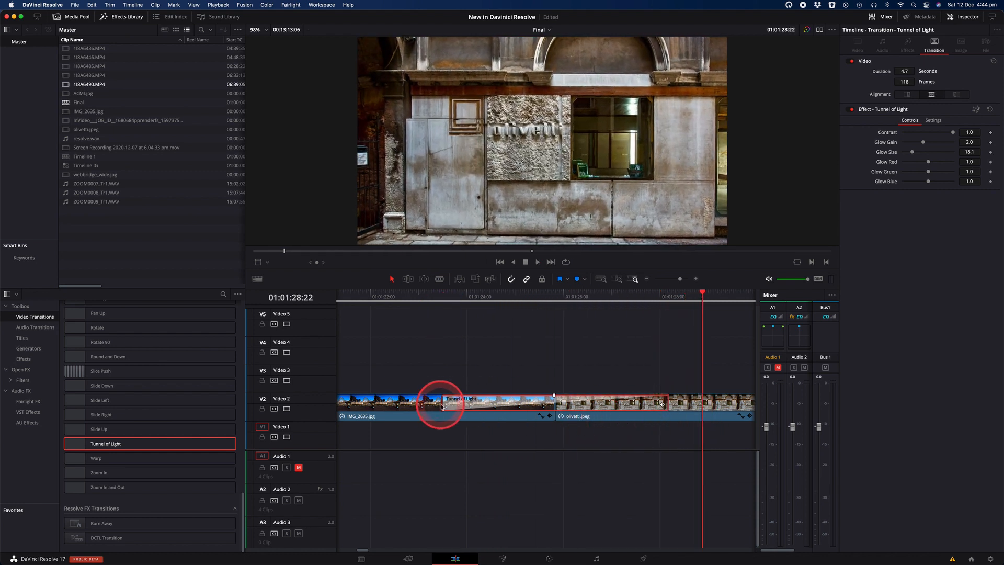
{"action": "left_click_drag", "start_coordinate": [459, 404], "coordinate": [525, 405]}
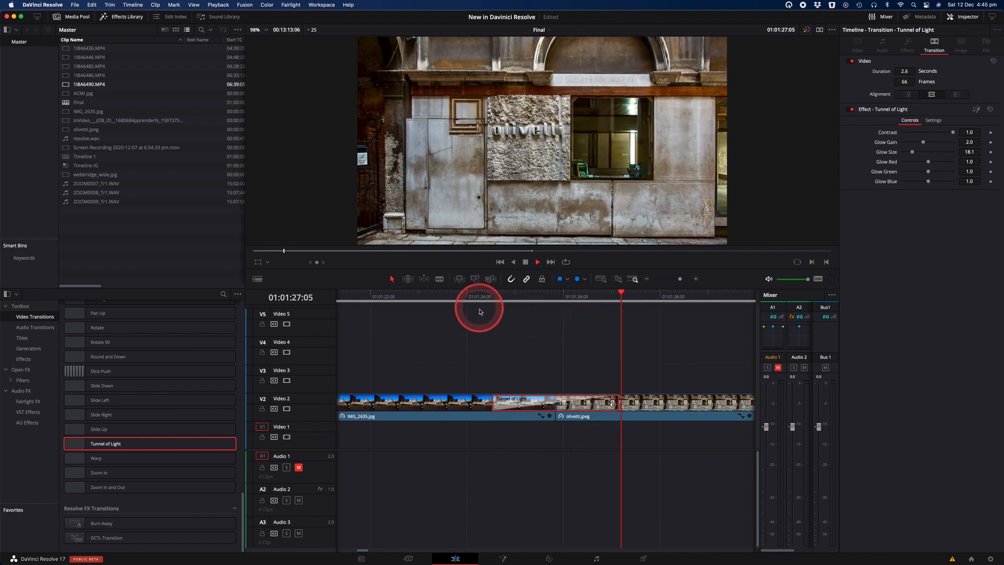
Step: Replace Tunnel of Light with the Warp transition between the two photos and replay it several times
{"action": "left_click", "coordinate": [96, 458]}
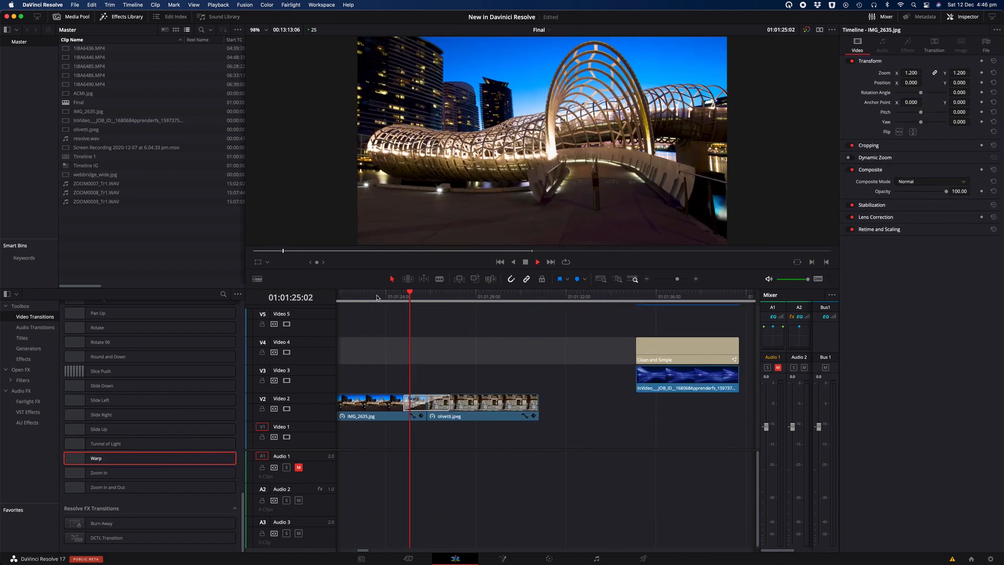
{"action": "left_click", "coordinate": [377, 298]}
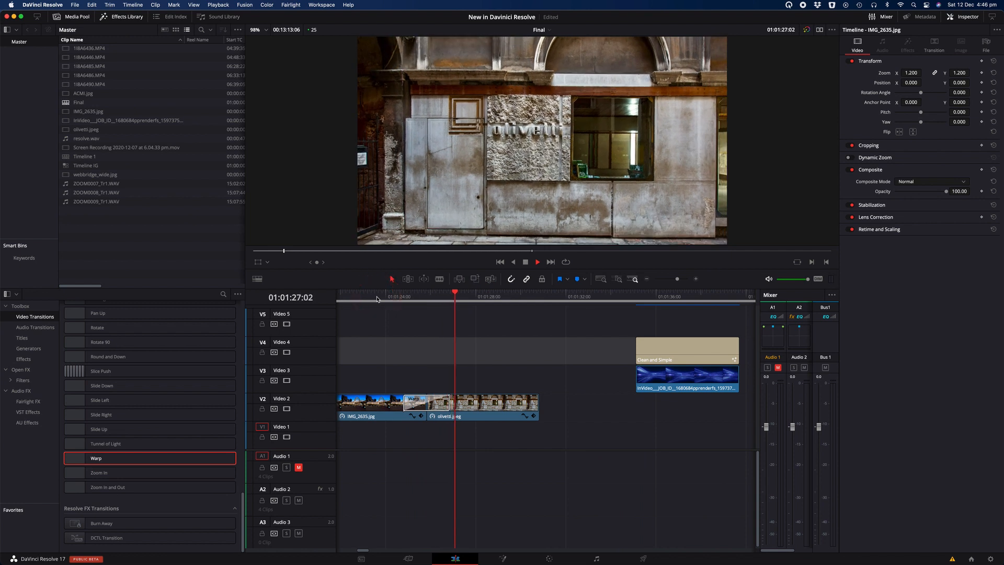
{"action": "left_click", "coordinate": [380, 298]}
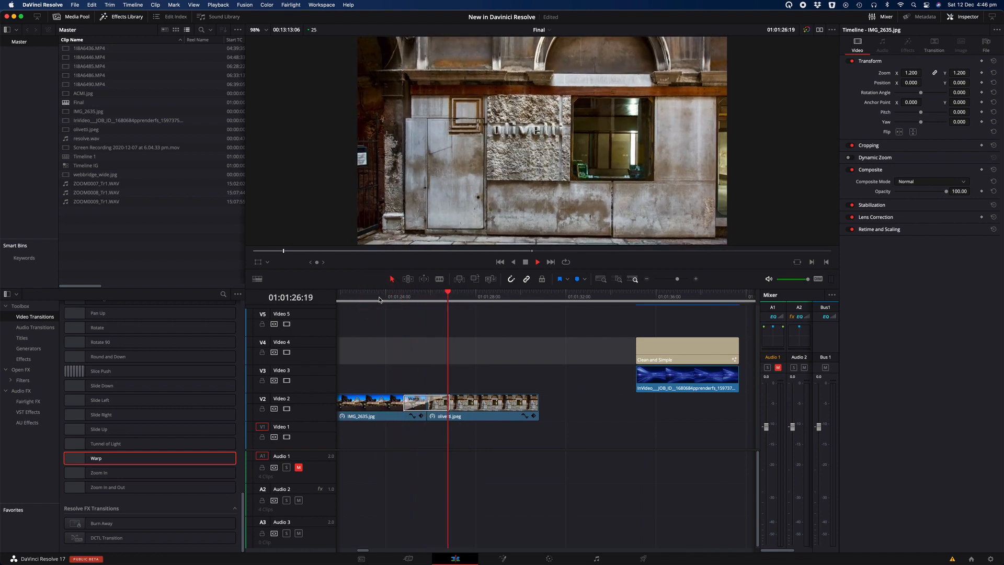
{"action": "left_click", "coordinate": [381, 299]}
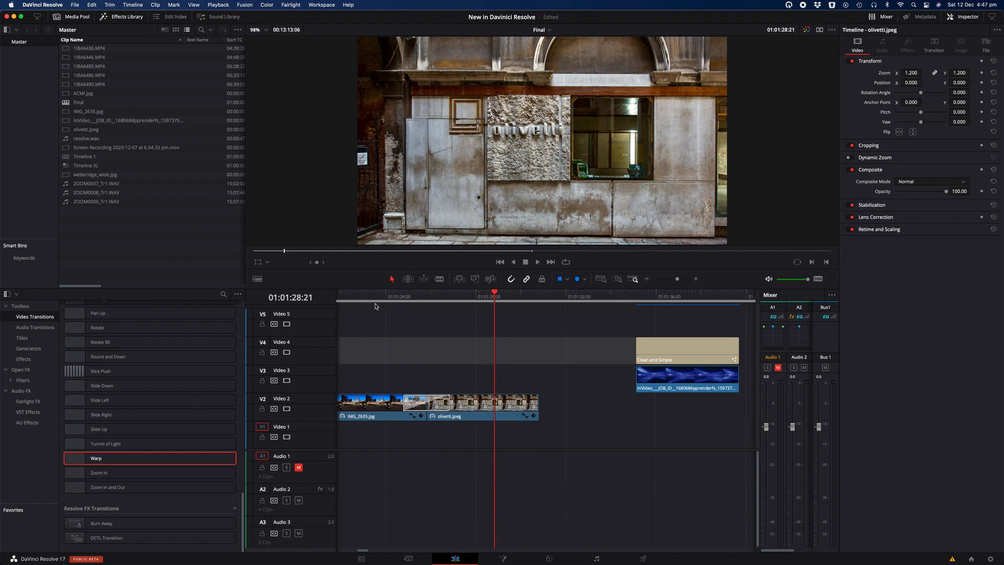
Step: Replace Warp with the Zoom In transition between the two photos and play it back
{"action": "left_click", "coordinate": [388, 295]}
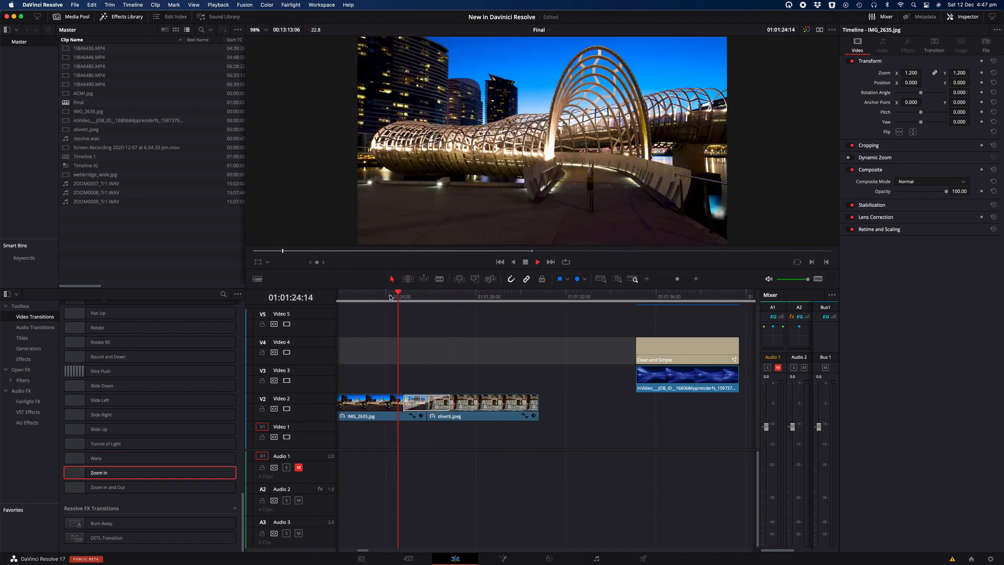
{"action": "key", "text": "space"}
Step: Swap the Zoom In transition between the photos for Zoom In and Out and play through the cut
{"action": "left_click_drag", "start_coordinate": [82, 487], "coordinate": [436, 400]}
{"action": "left_click", "coordinate": [396, 298]}
{"action": "key", "text": "space"}
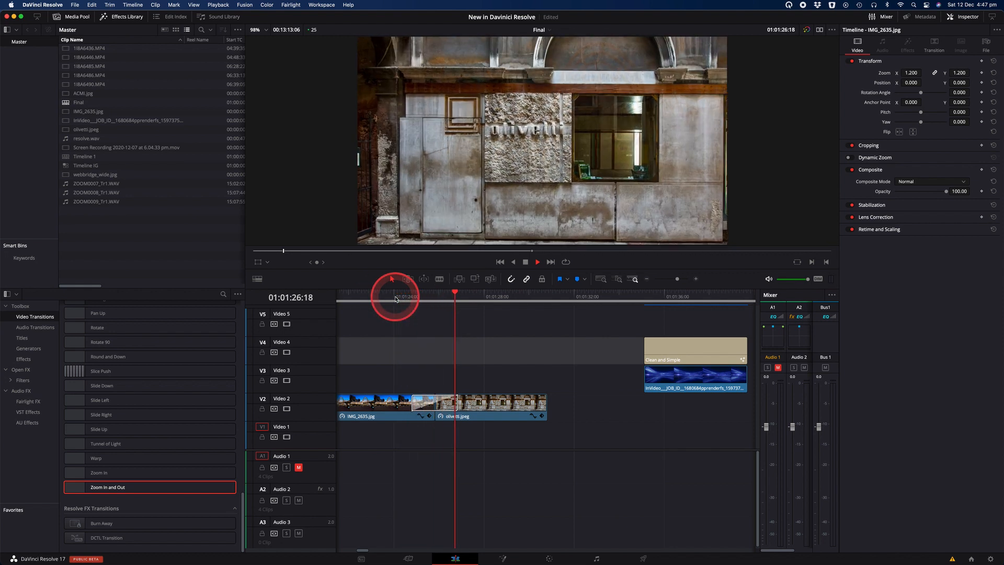
Step: Replace the transition between IMG_2635.jpg and olivetti.jpeg with the Resolve FX Burn Away transition and replay it
{"action": "left_click", "coordinate": [99, 525]}
{"action": "left_click_drag", "start_coordinate": [100, 528], "coordinate": [422, 403]}
{"action": "left_click", "coordinate": [389, 303]}
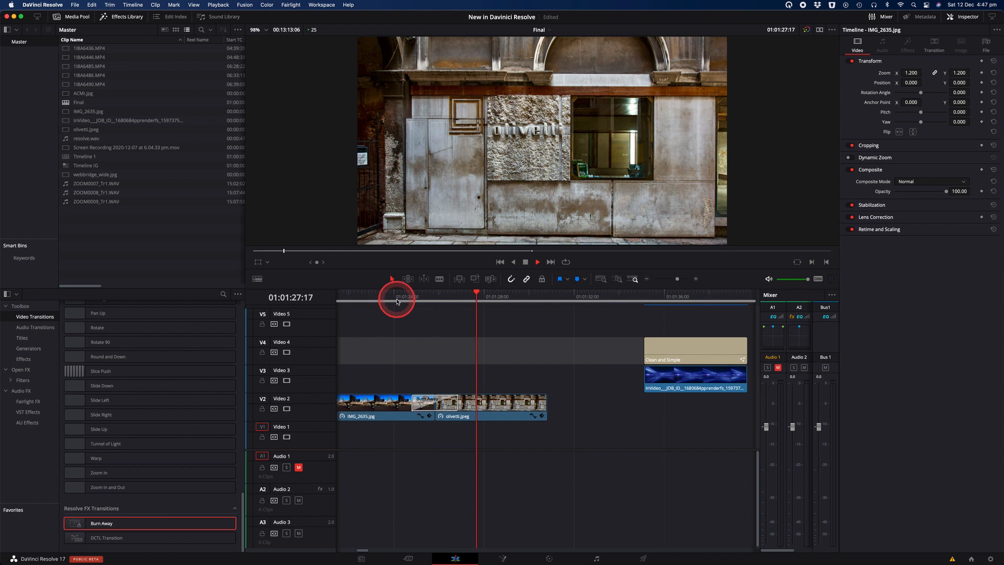
{"action": "left_click", "coordinate": [397, 302]}
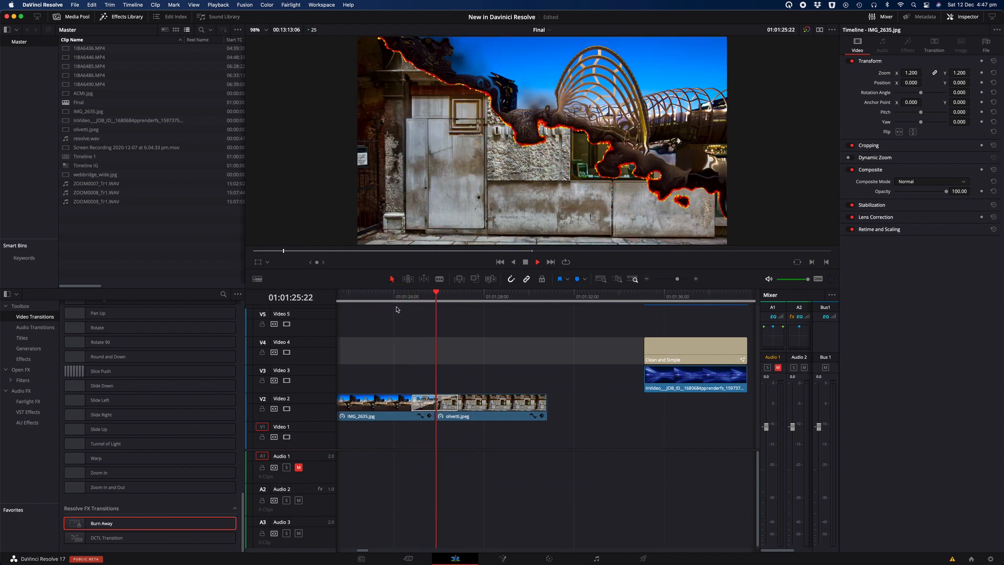
{"action": "key", "text": "space"}
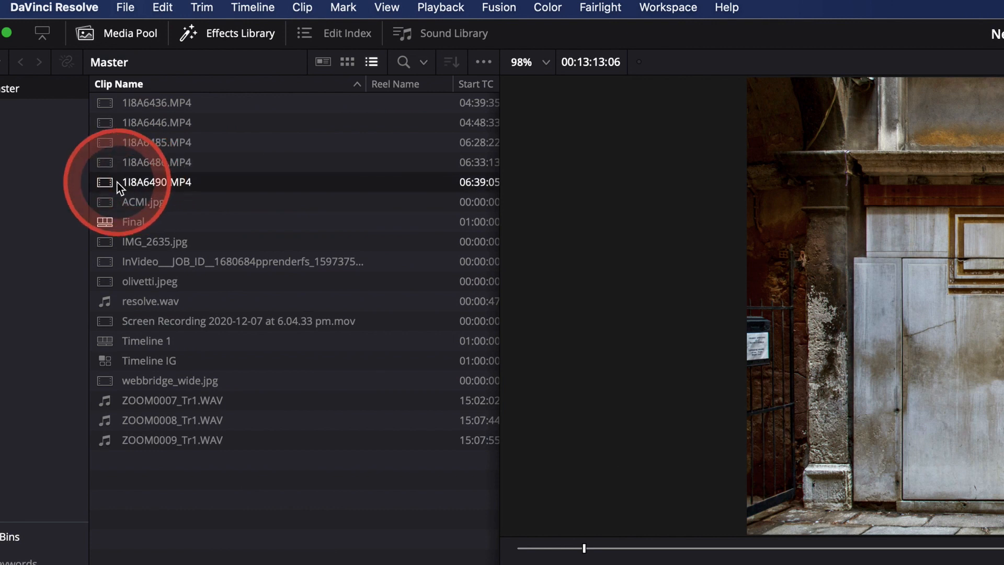
Step: View the media pool clips 1I8A6490.MP4 and 1I8A6486.MP4 in the source viewer
{"action": "double_click", "coordinate": [103, 181]}
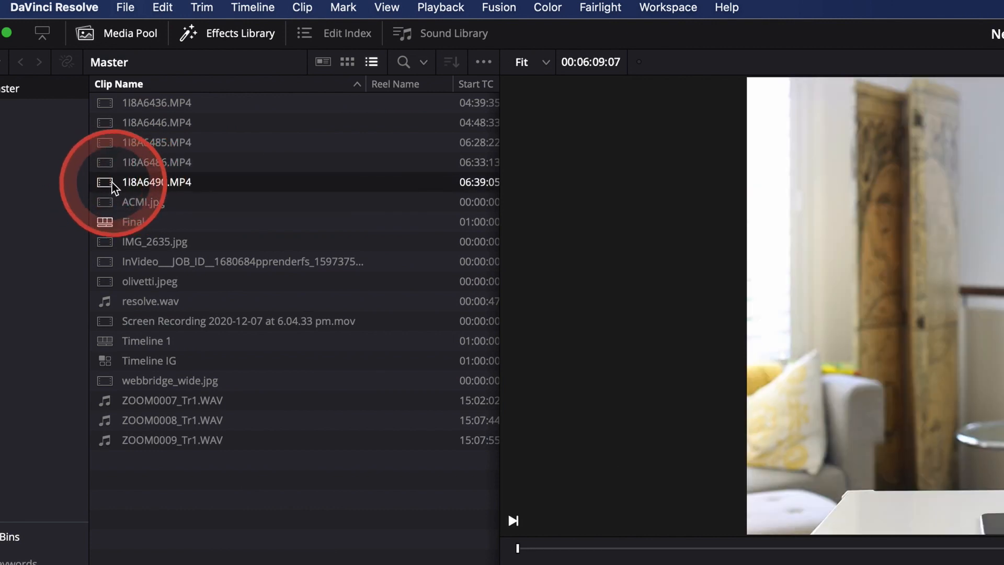
{"action": "left_click", "coordinate": [111, 163]}
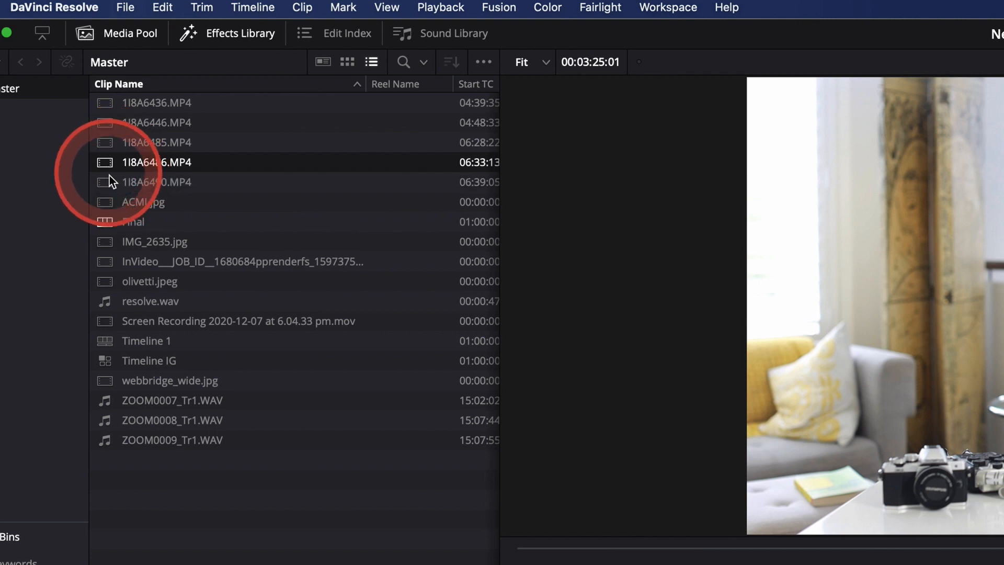
{"action": "left_click", "coordinate": [111, 183]}
{"action": "left_click_drag", "start_coordinate": [111, 183], "coordinate": [244, 300]}
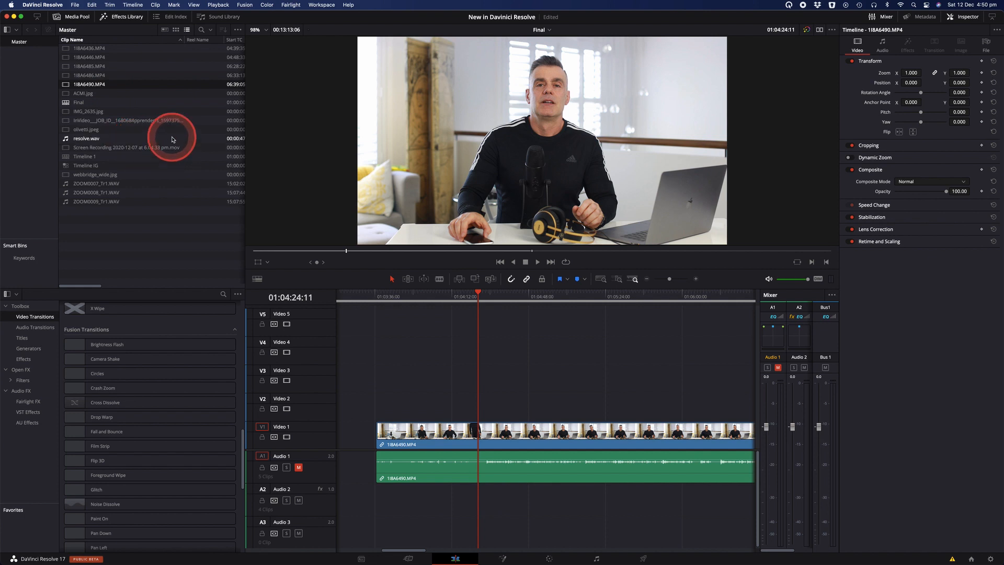
Step: Place resolve.wav on Audio 2 below 1I8A6490.MP4 and auto-align the clips based on waveform
{"action": "left_click_drag", "start_coordinate": [172, 179], "coordinate": [428, 498]}
{"action": "left_click_drag", "start_coordinate": [429, 409], "coordinate": [506, 493]}
{"action": "right_click", "coordinate": [515, 476]}
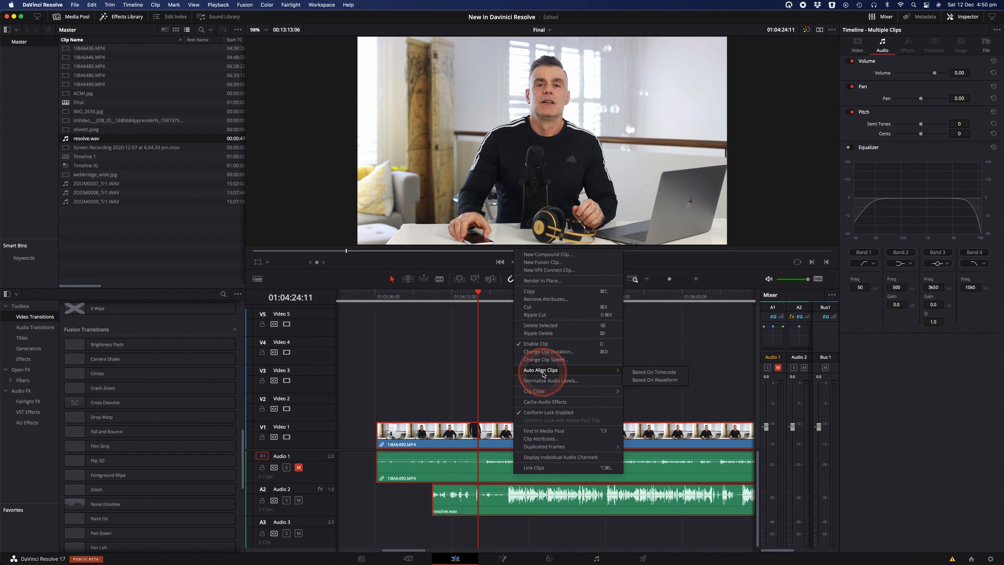
{"action": "left_click", "coordinate": [669, 380]}
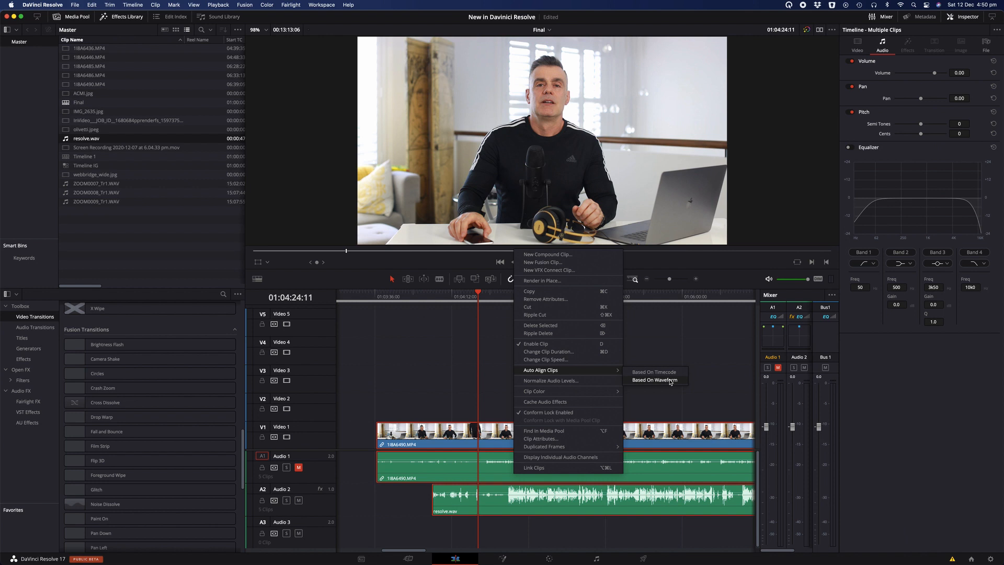
{"action": "left_click", "coordinate": [670, 381]}
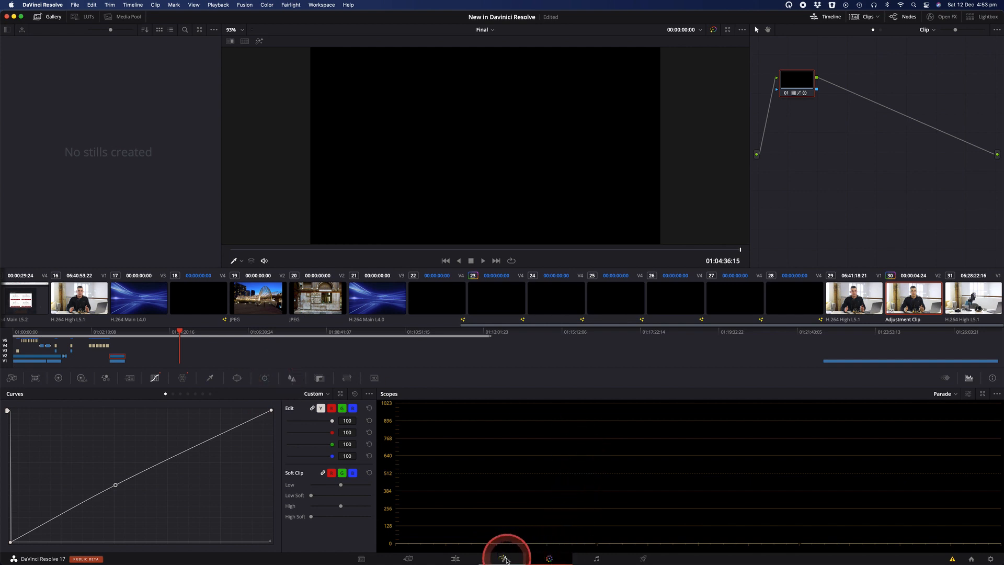
Step: View the adjustment clip's node graph on the Fusion page, and return to the Edit page
{"action": "left_click", "coordinate": [506, 559]}
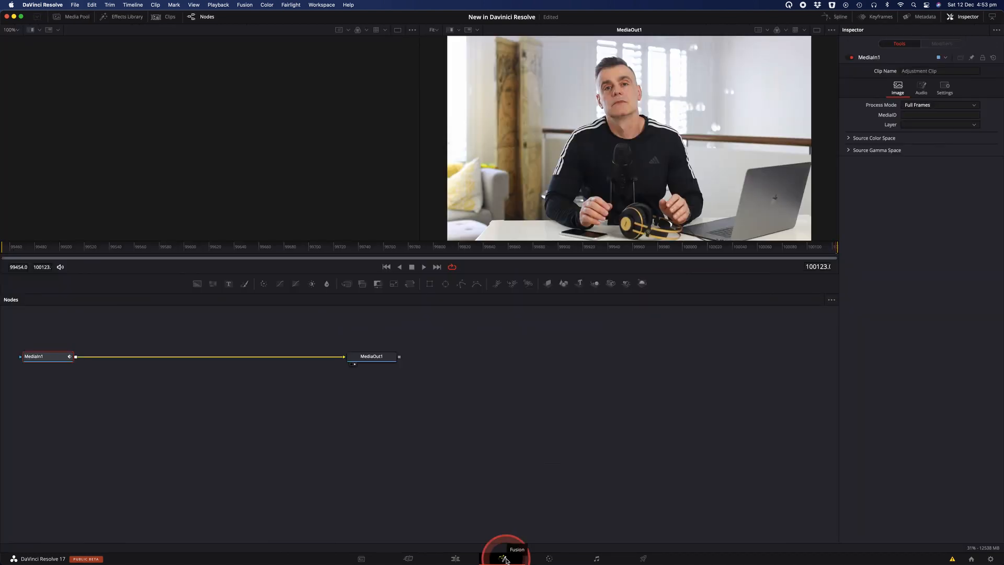
{"action": "left_click", "coordinate": [506, 560]}
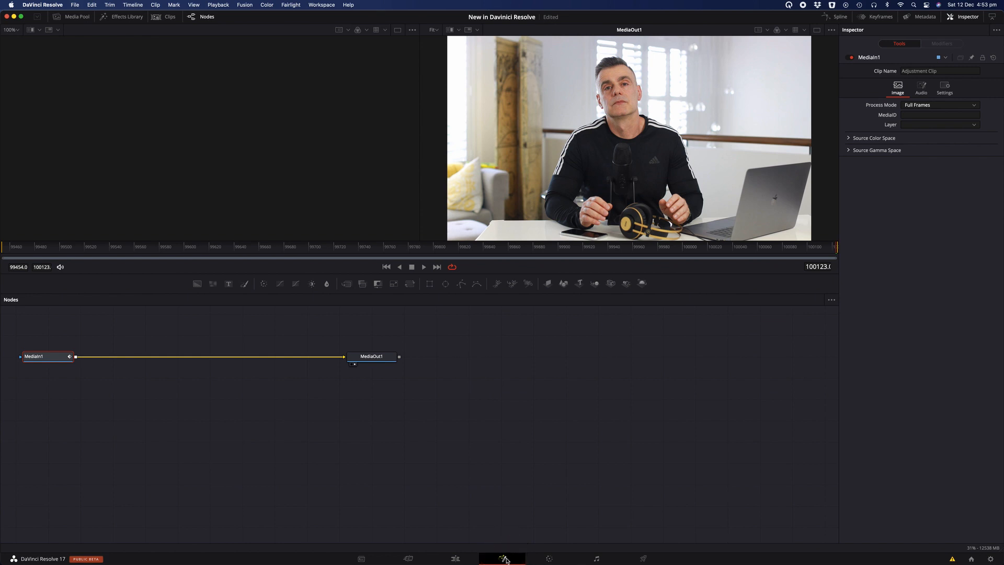
{"action": "left_click", "coordinate": [506, 560]}
{"action": "left_click", "coordinate": [460, 560]}
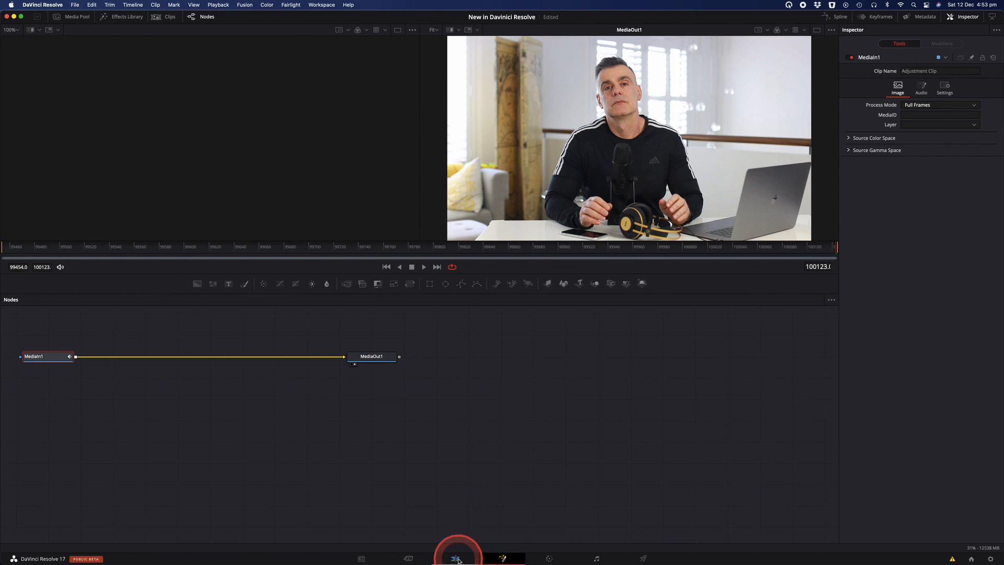
{"action": "left_click", "coordinate": [457, 560]}
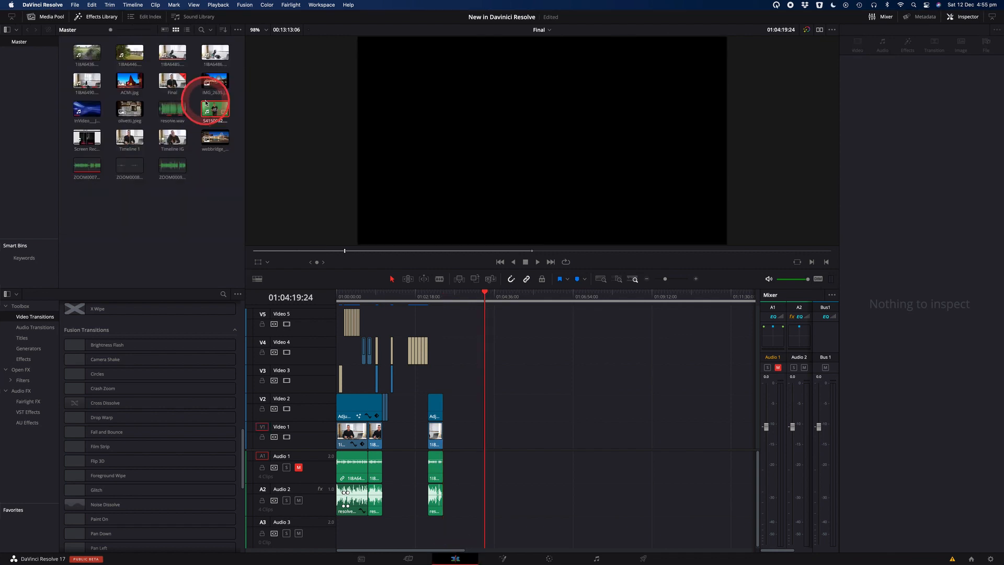
Step: Add the green-screen clip S4150002.MP4 to the timeline after the existing clips and move it up to Video 2
{"action": "left_click_drag", "start_coordinate": [209, 101], "coordinate": [473, 444]}
{"action": "left_click", "coordinate": [503, 296]}
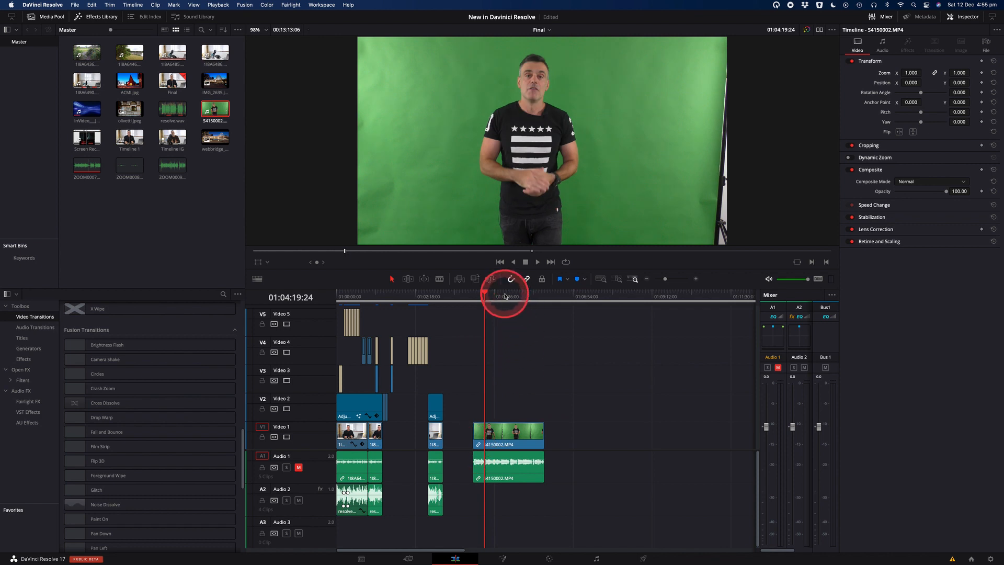
{"action": "mouse_move", "coordinate": [502, 300]}
{"action": "left_mouse_down"}
{"action": "mouse_move", "coordinate": [484, 298]}
{"action": "mouse_move", "coordinate": [498, 298]}
{"action": "left_mouse_up"}
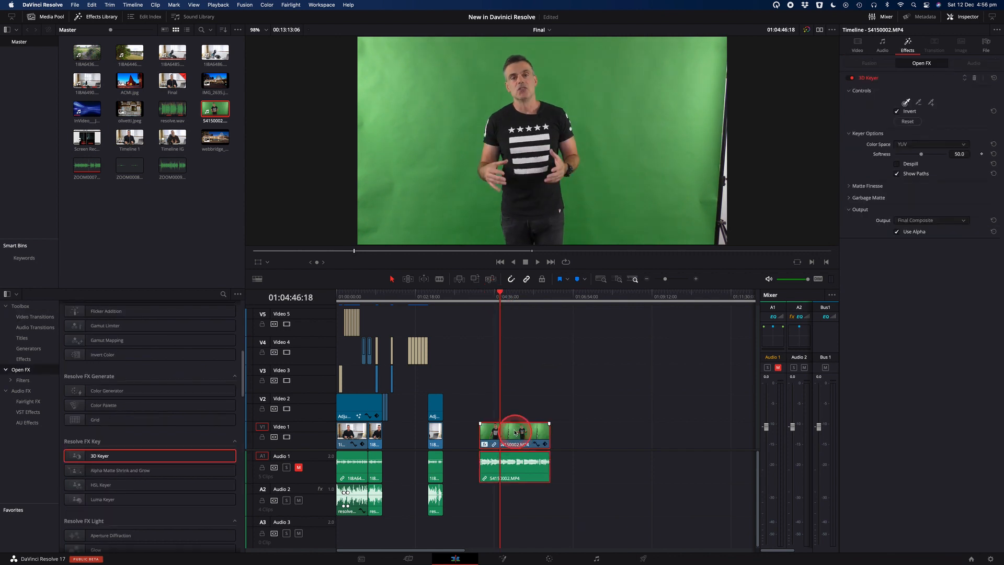
{"action": "left_click_drag", "start_coordinate": [515, 432], "coordinate": [516, 418]}
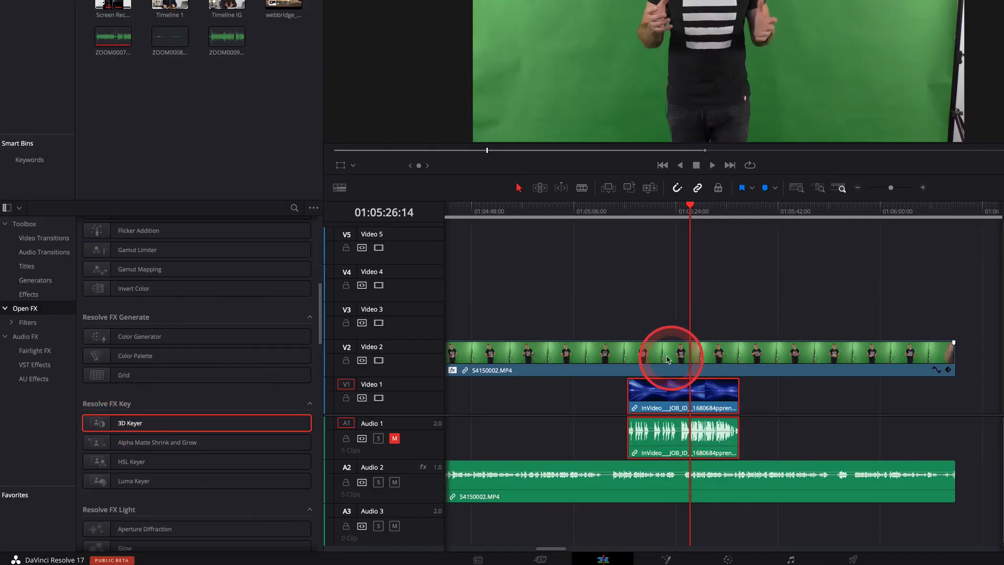
Step: Apply the Resolve FX 3D Keyer to S4150002.MP4 on Video 2 and show its effect settings
{"action": "left_click", "coordinate": [671, 354]}
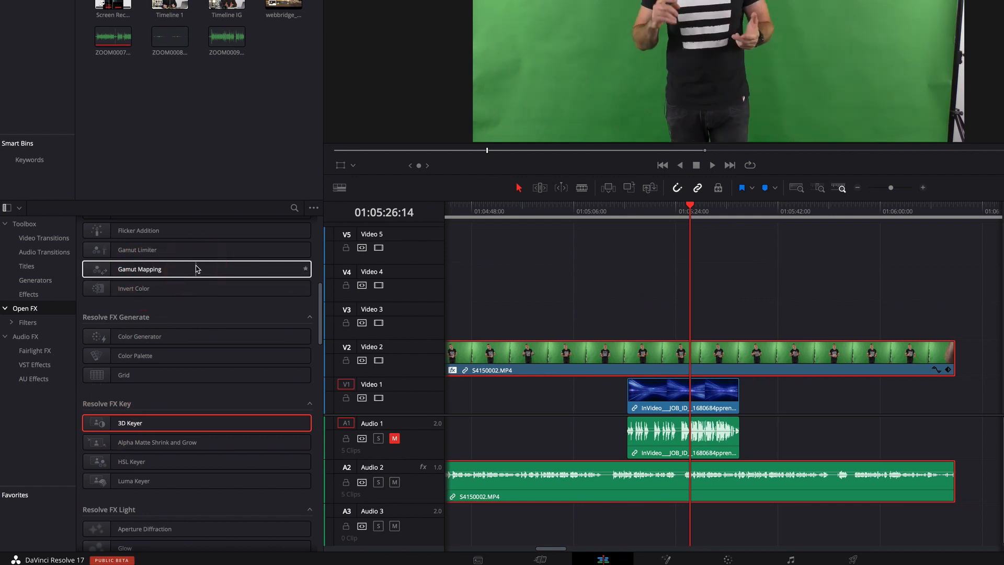
{"action": "left_click", "coordinate": [152, 288]}
{"action": "left_click", "coordinate": [25, 311]}
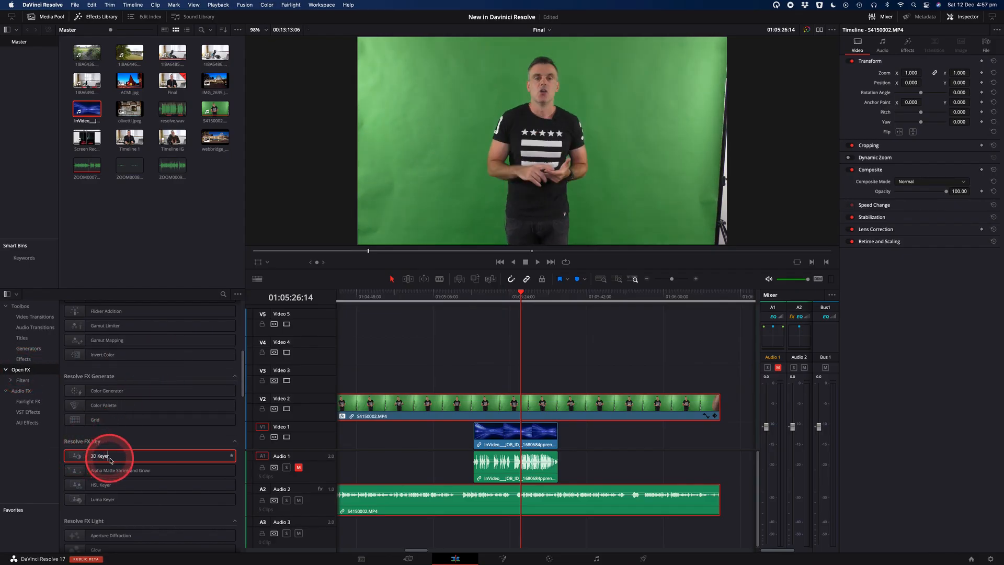
{"action": "left_click", "coordinate": [908, 179]}
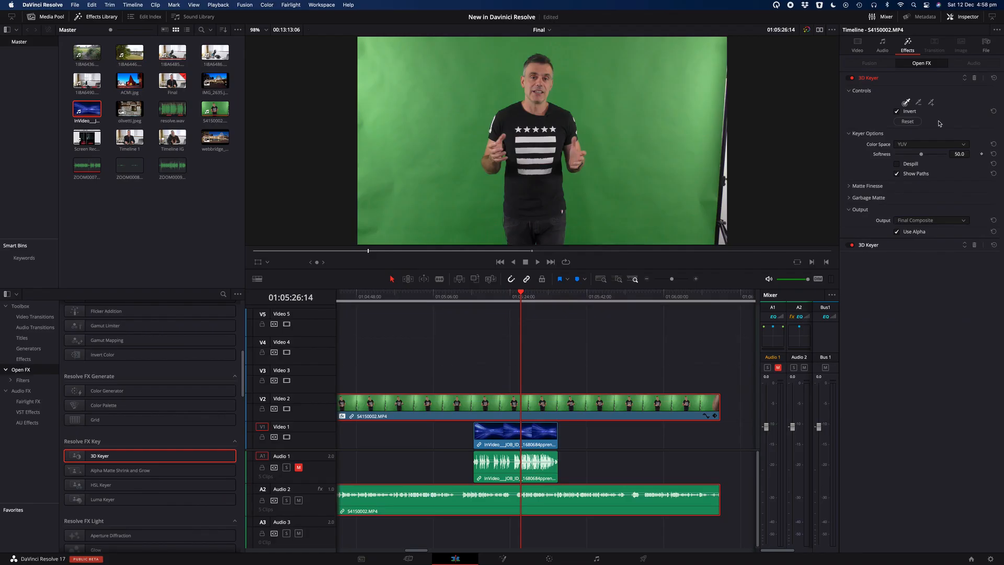
{"action": "left_click", "coordinate": [936, 124]}
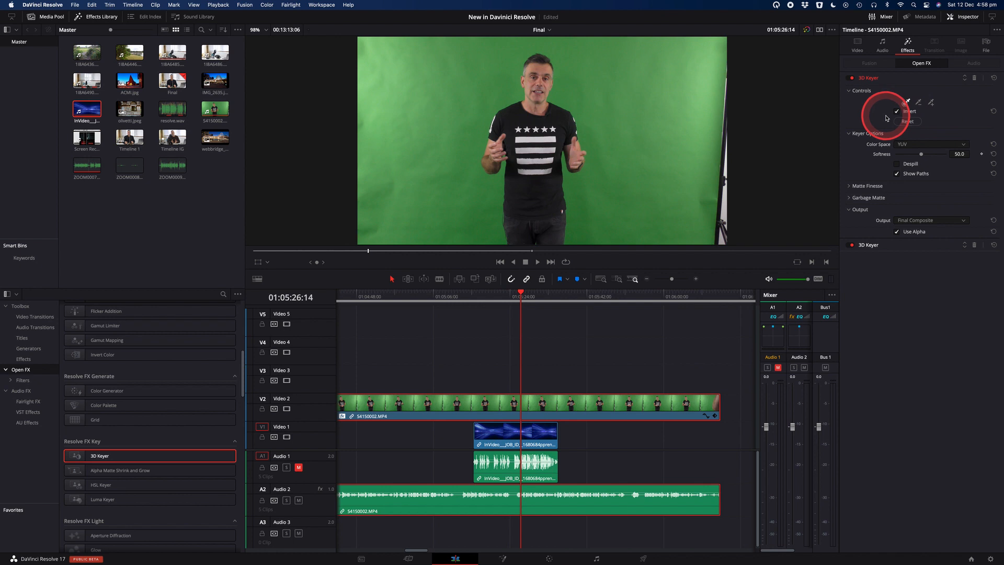
Step: Enable the Open FX Overlay and sample the green background around the presenter with the 3D Keyer to key it out
{"action": "left_click", "coordinate": [646, 150]}
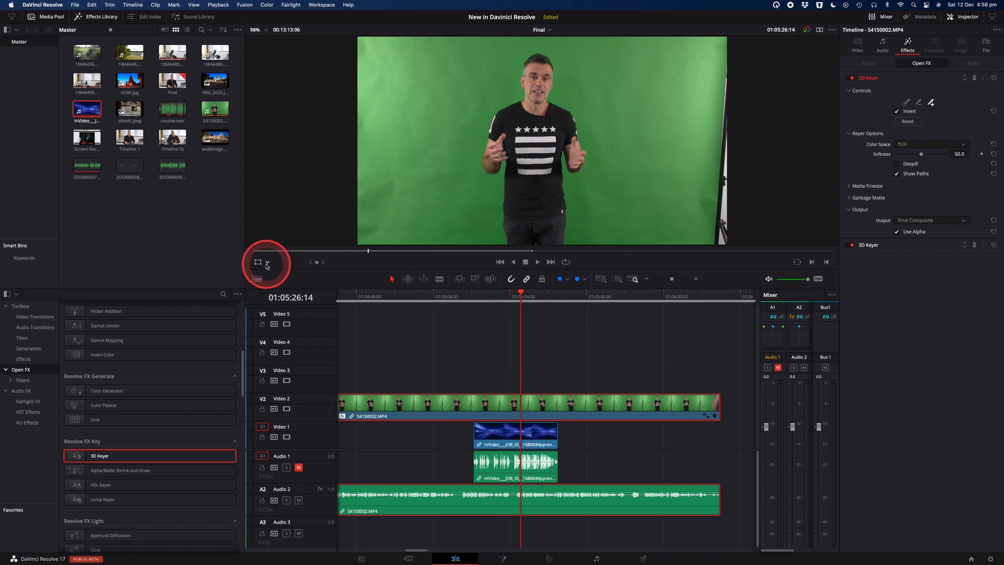
{"action": "left_click", "coordinate": [267, 263]}
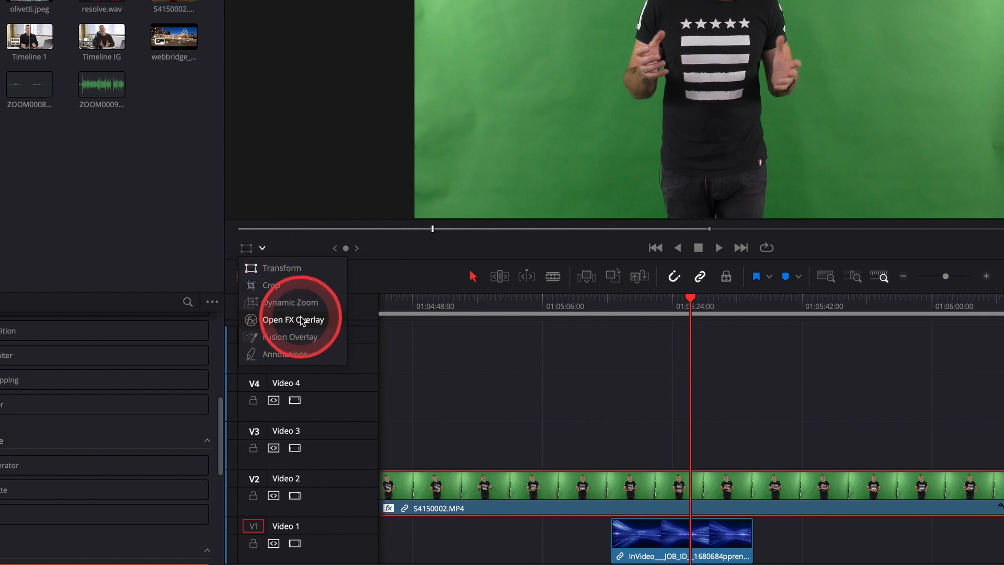
{"action": "left_click", "coordinate": [286, 320]}
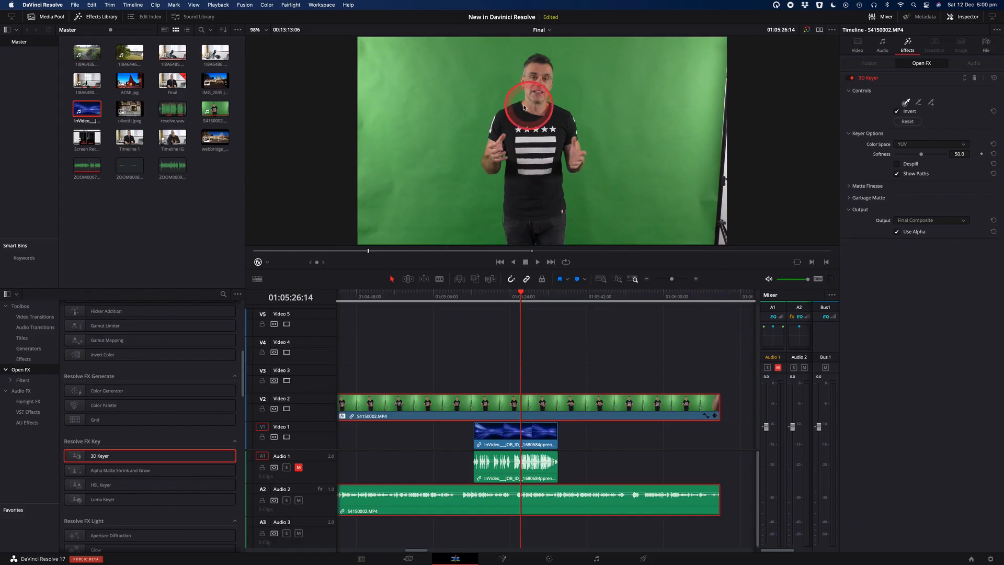
{"action": "left_click_drag", "start_coordinate": [526, 103], "coordinate": [500, 101]}
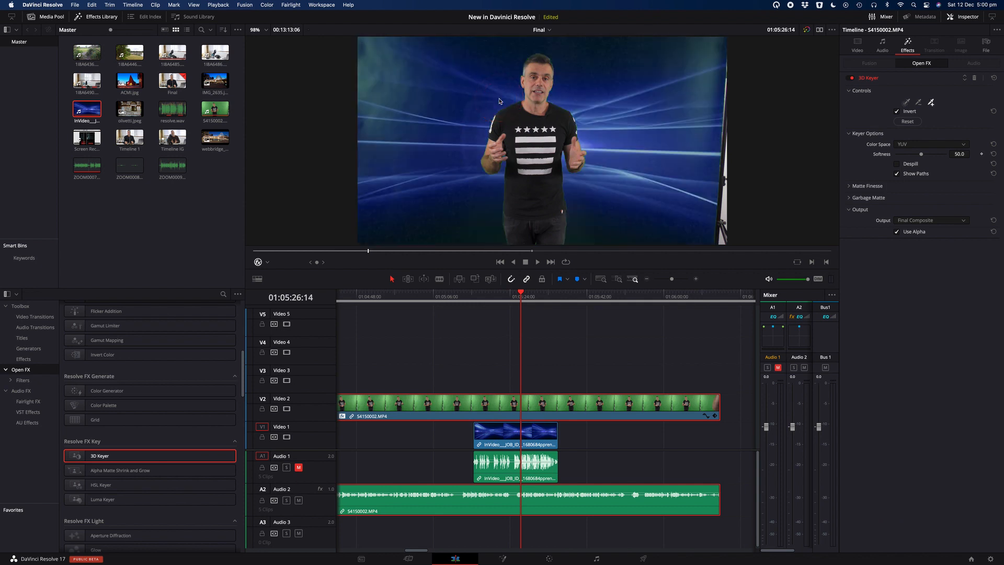
{"action": "left_click", "coordinate": [641, 214]}
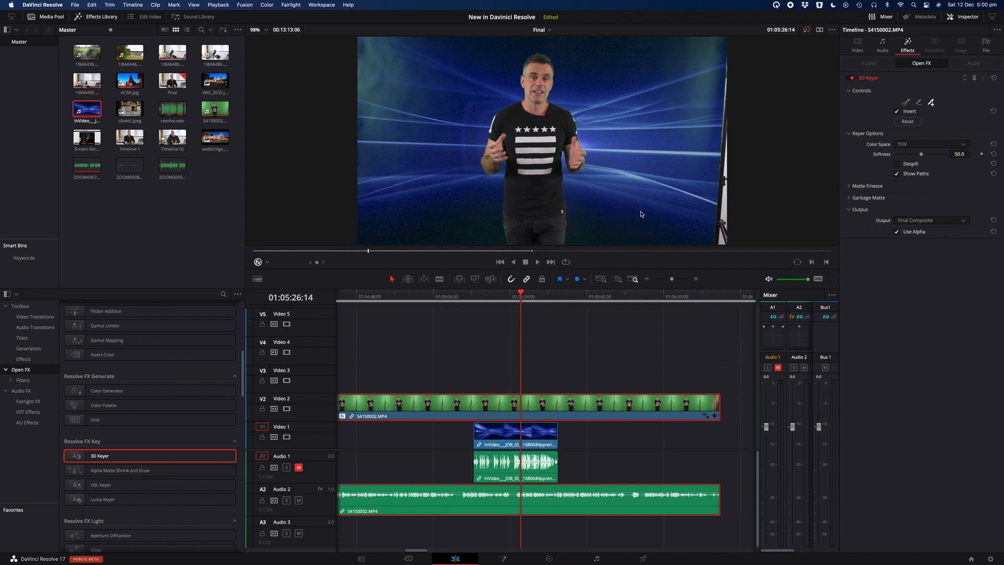
Step: Refine the matte in Alpha Highlight B/W with Clean Black 3.9, Clean White 8.6, Blur Radius 4.0 and Black Clip 6.2, and return to Final Composite
{"action": "left_click", "coordinate": [922, 223]}
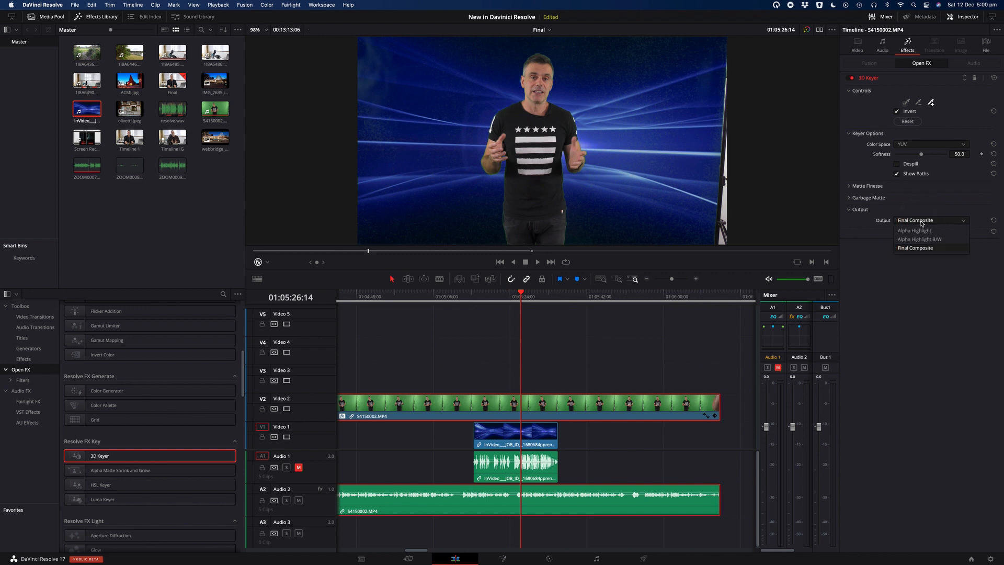
{"action": "left_click", "coordinate": [915, 244]}
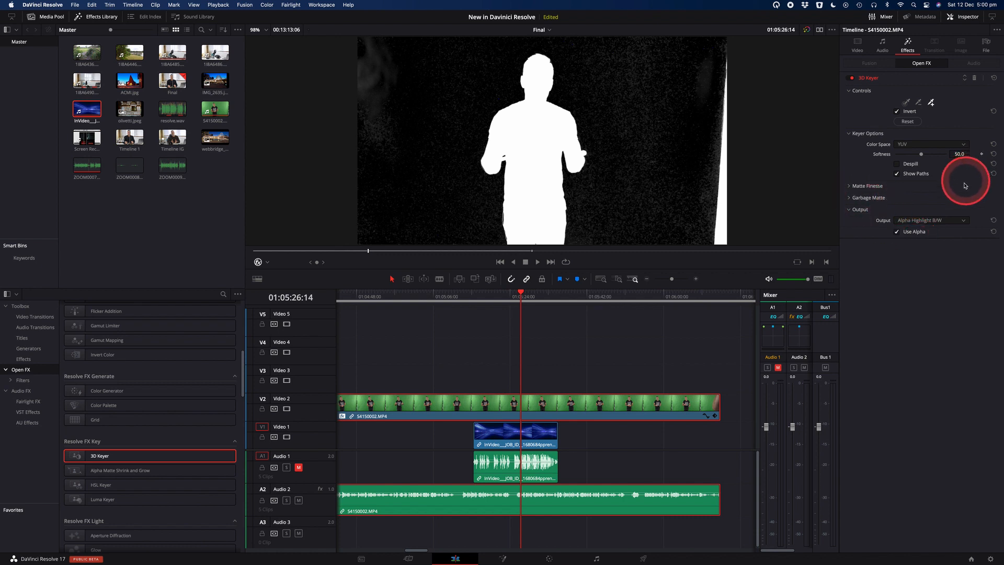
{"action": "left_click", "coordinate": [851, 187]}
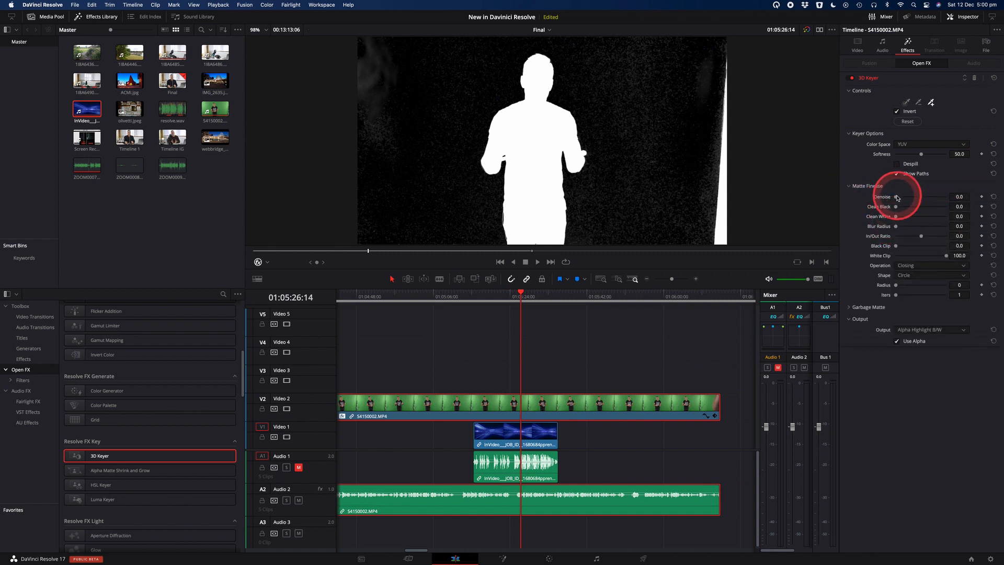
{"action": "mouse_move", "coordinate": [896, 197]}
{"action": "left_mouse_down"}
{"action": "mouse_move", "coordinate": [914, 194]}
{"action": "mouse_move", "coordinate": [886, 197]}
{"action": "left_mouse_up"}
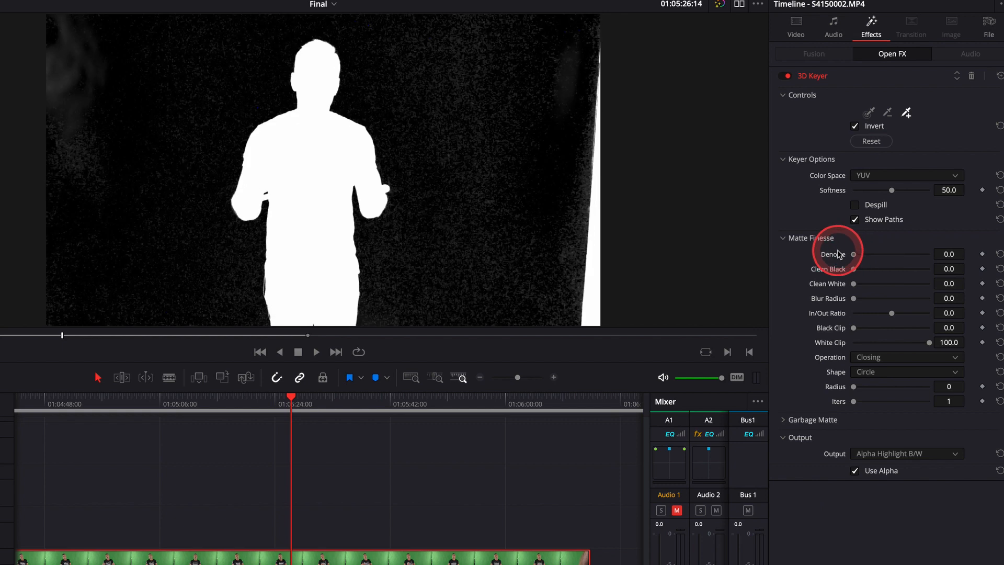
{"action": "mouse_move", "coordinate": [854, 269]}
{"action": "left_mouse_down"}
{"action": "mouse_move", "coordinate": [874, 270]}
{"action": "mouse_move", "coordinate": [834, 271]}
{"action": "mouse_move", "coordinate": [861, 274]}
{"action": "mouse_move", "coordinate": [856, 283]}
{"action": "left_mouse_up"}
{"action": "left_click_drag", "start_coordinate": [852, 286], "coordinate": [860, 331]}
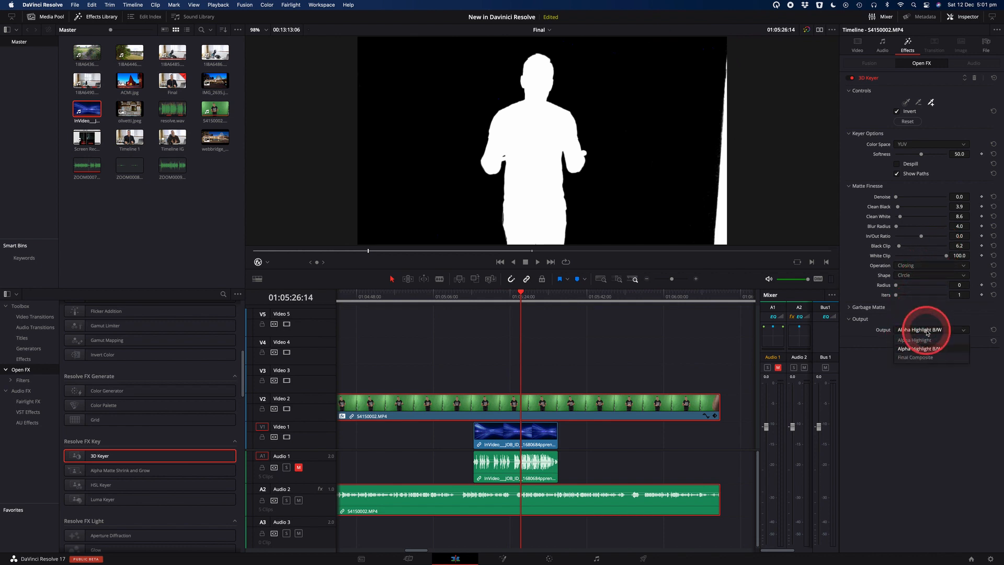
{"action": "left_click", "coordinate": [925, 358]}
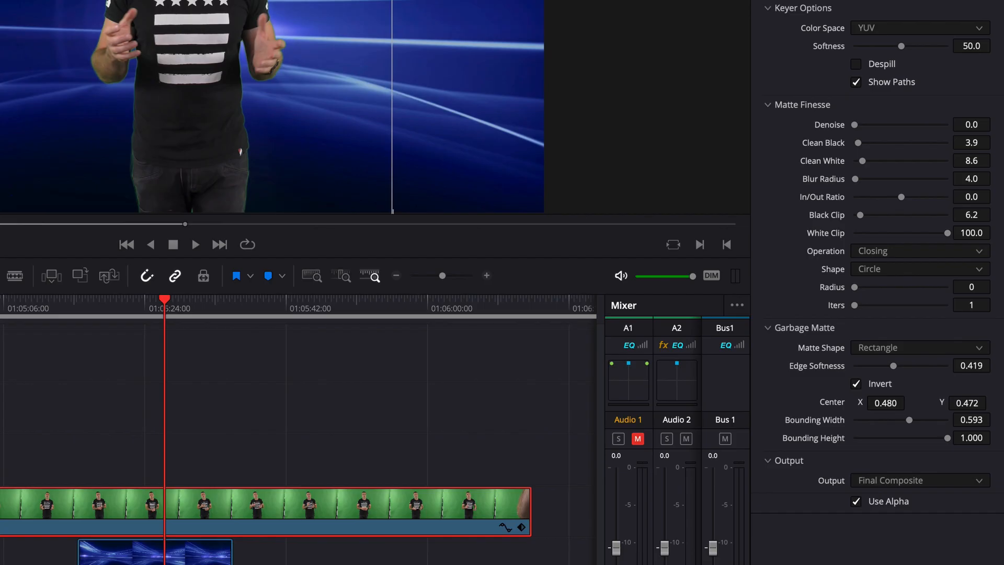
Step: Resize the rectangular garbage matte to a bounding width of 0.639 and height of 1.053, and play back the keyed clip
{"action": "mouse_move", "coordinate": [392, 222]}
{"action": "left_mouse_down"}
{"action": "mouse_move", "coordinate": [385, 212]}
{"action": "mouse_move", "coordinate": [404, 231]}
{"action": "left_mouse_up"}
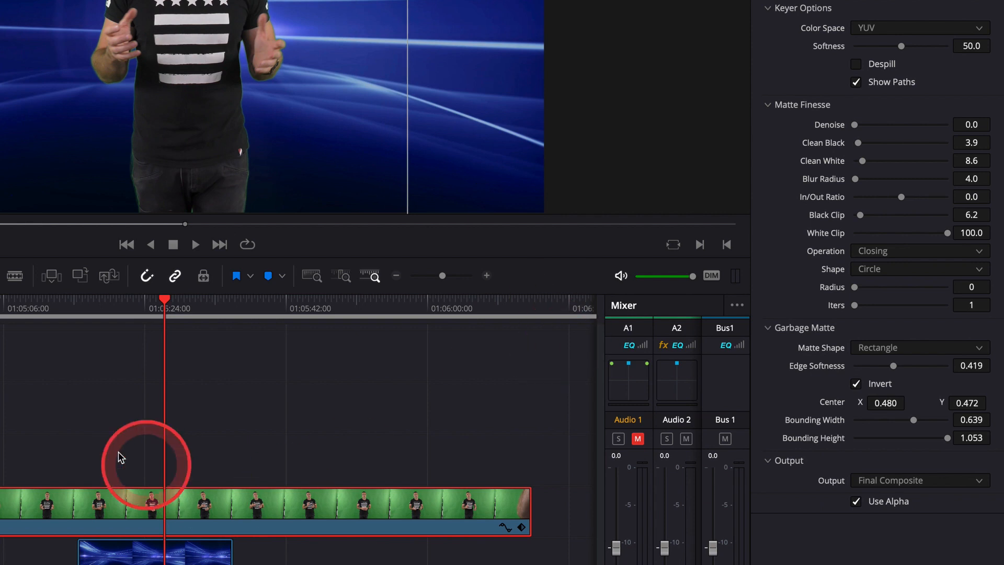
{"action": "left_click", "coordinate": [91, 301]}
{"action": "key", "text": "space"}
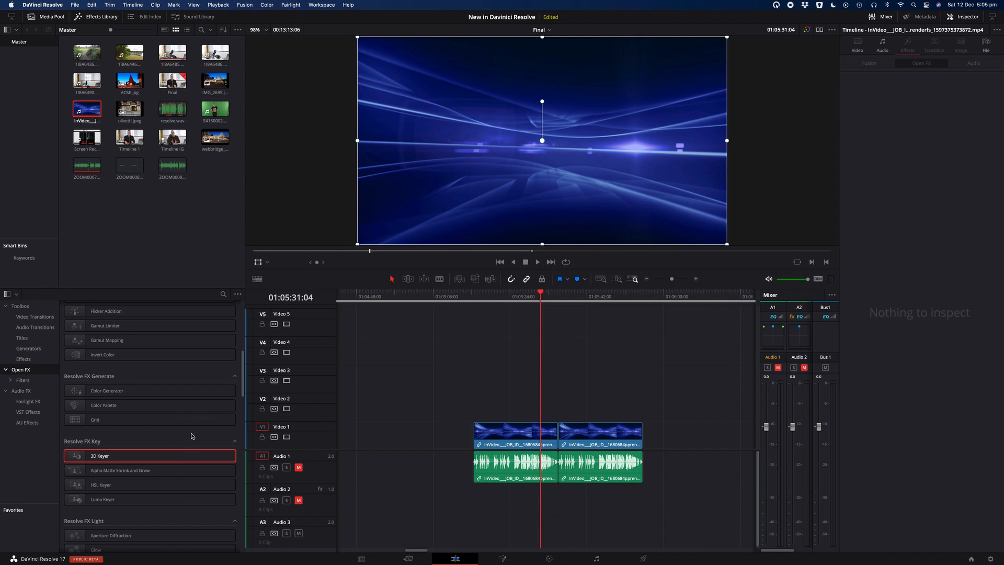
Step: Apply the Resolve FX Transform effect Video Collage to the first InVideo background clip on Video 1
{"action": "scroll", "coordinate": [192, 436], "scroll_direction": "down", "scroll_amount": 10}
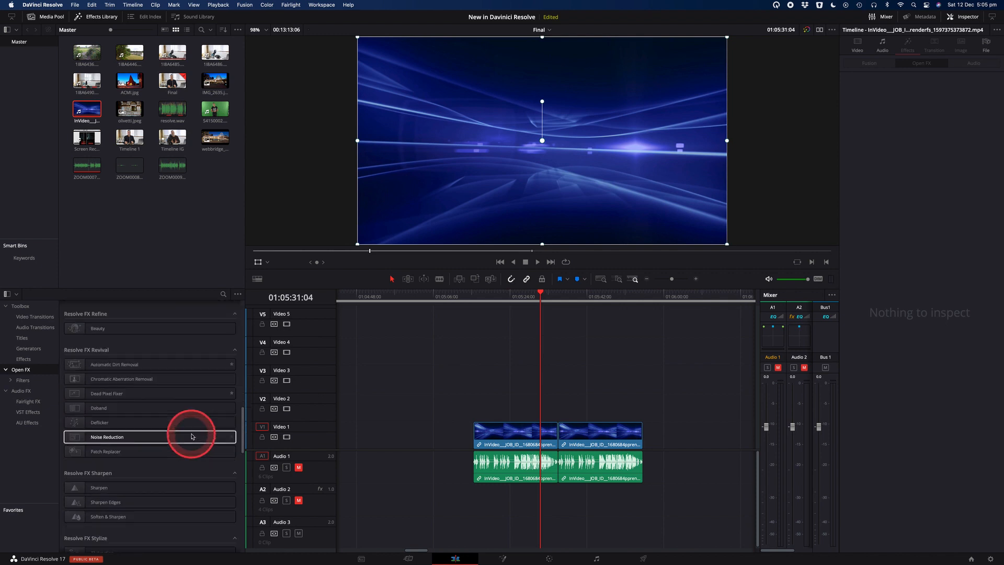
{"action": "scroll", "coordinate": [192, 435], "scroll_direction": "down", "scroll_amount": 5}
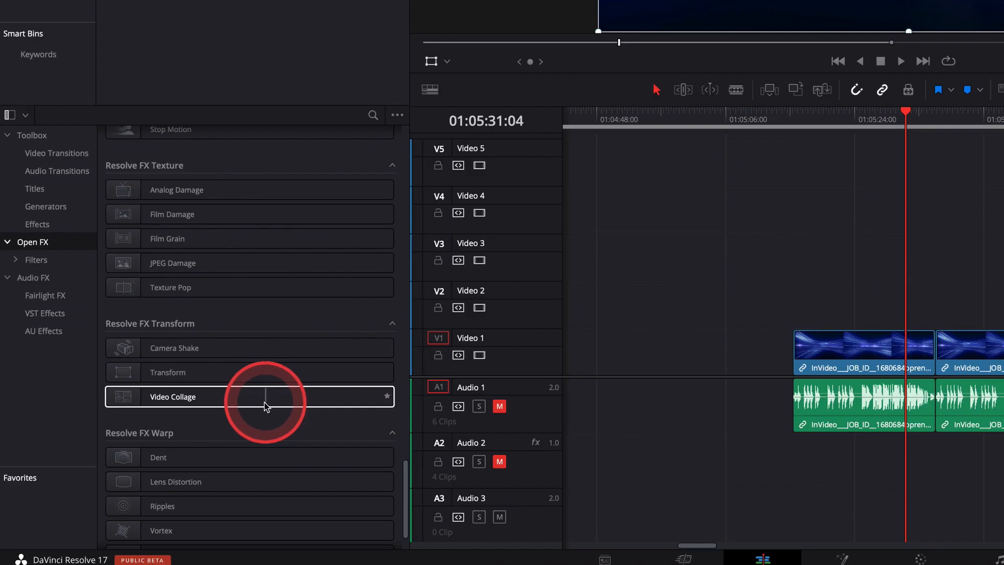
{"action": "left_click_drag", "start_coordinate": [266, 405], "coordinate": [647, 346]}
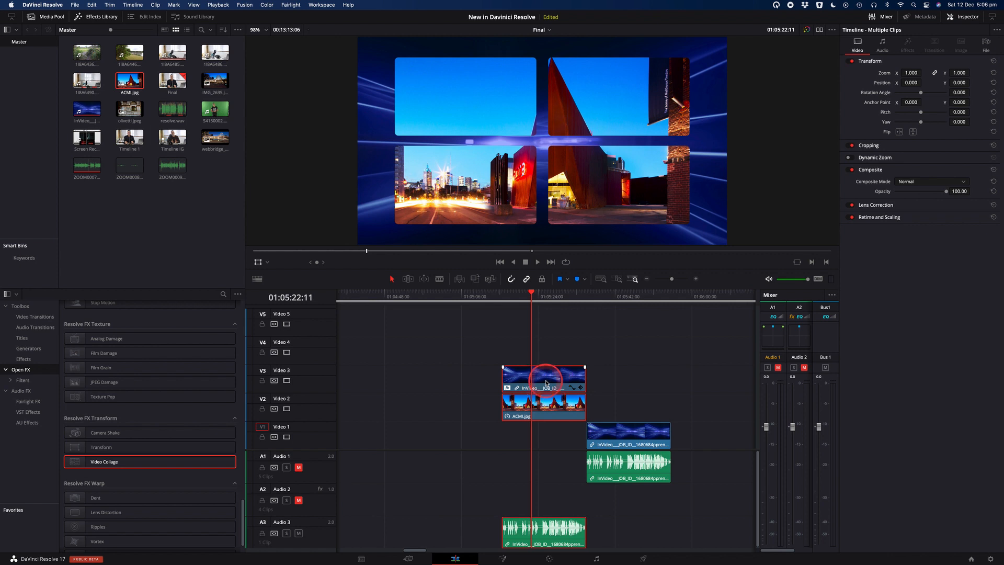
Step: Shift the collage stack up track by track and place IMG_2635.jpg and 1I8A6446.MP4 beneath ACMI.jpg, aligned with its start
{"action": "left_click_drag", "start_coordinate": [544, 367], "coordinate": [544, 339]}
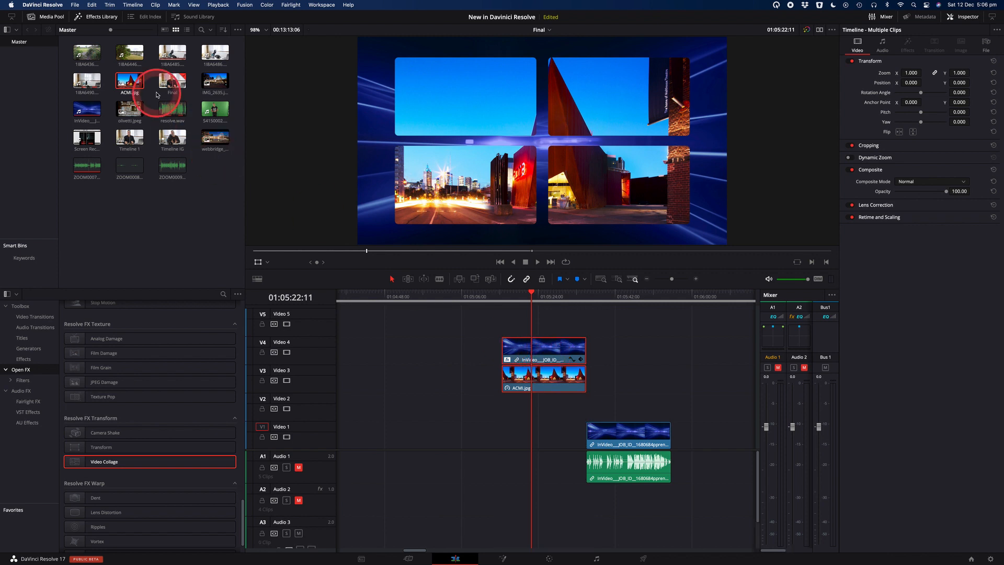
{"action": "left_click_drag", "start_coordinate": [214, 80], "coordinate": [581, 406]}
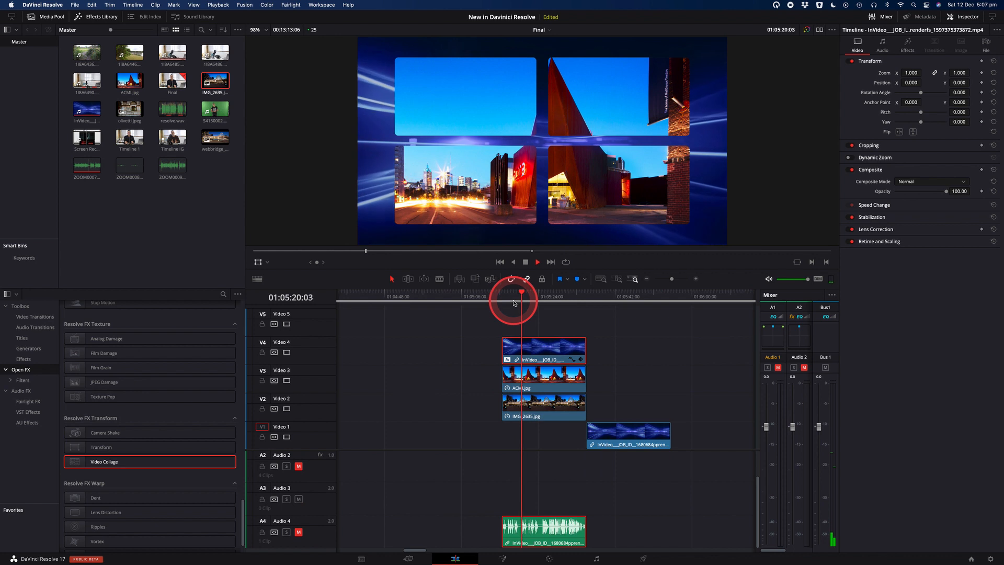
{"action": "left_click", "coordinate": [535, 395]}
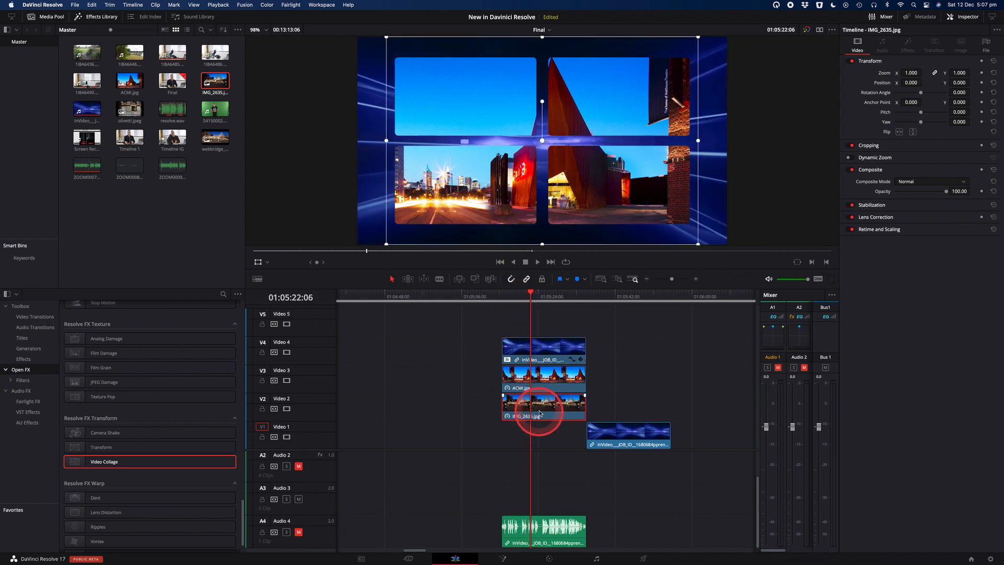
{"action": "left_click_drag", "start_coordinate": [517, 326], "coordinate": [541, 379]}
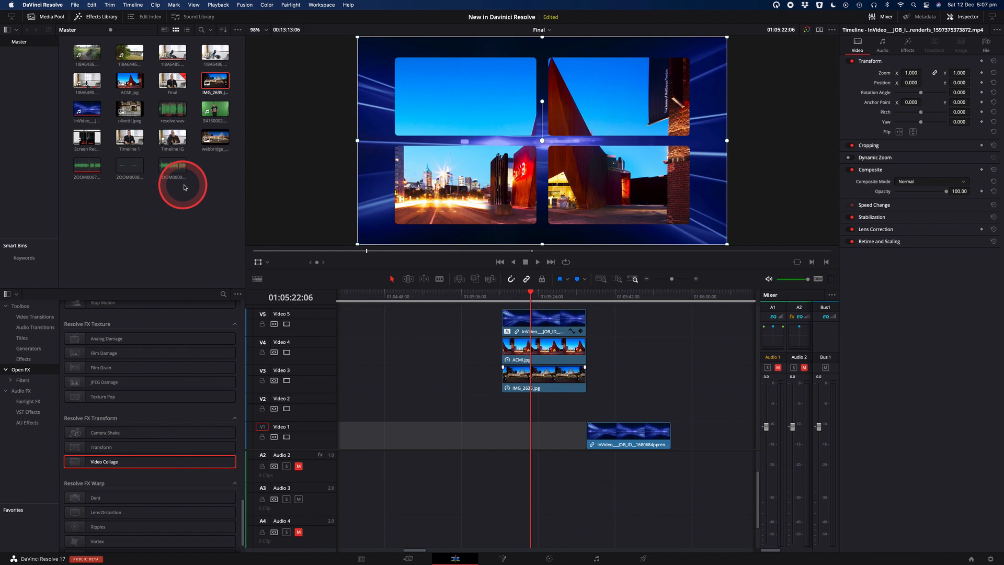
{"action": "left_click_drag", "start_coordinate": [121, 49], "coordinate": [504, 415]}
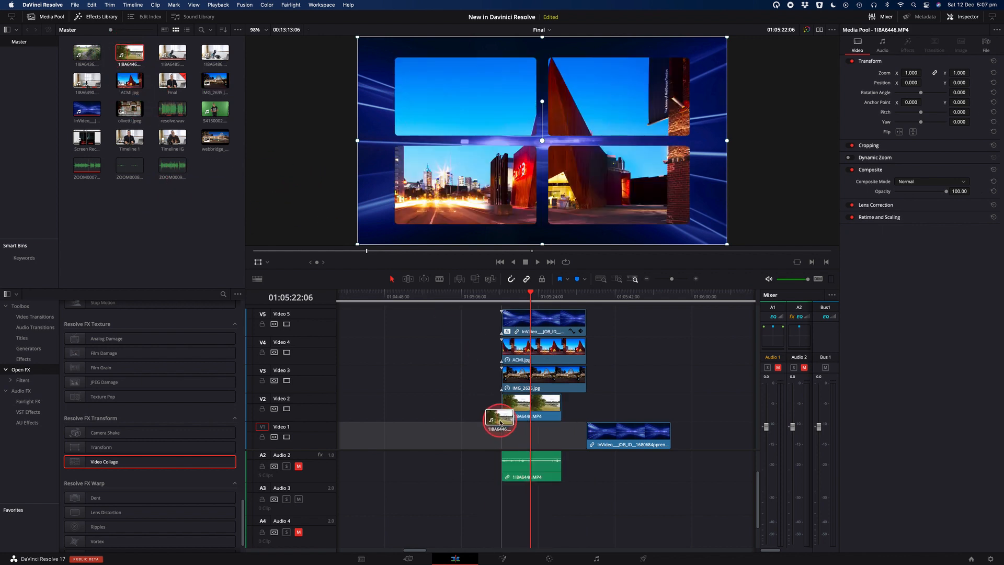
Step: Open the Video Collage settings of the InVideo clip on Video 5 and set the layout to 3 columns and 2 rows
{"action": "left_click", "coordinate": [907, 52]}
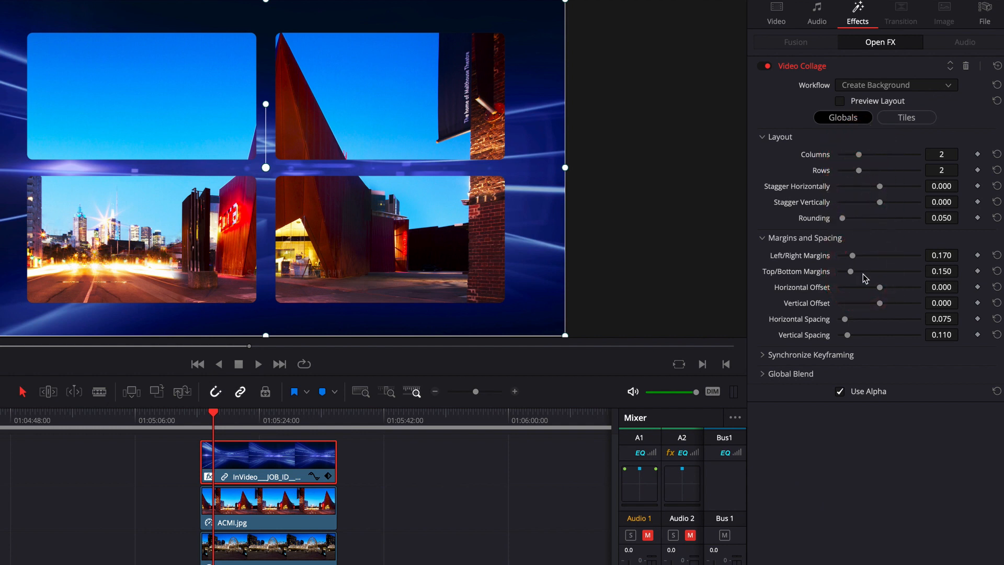
{"action": "left_click_drag", "start_coordinate": [860, 155], "coordinate": [875, 157]}
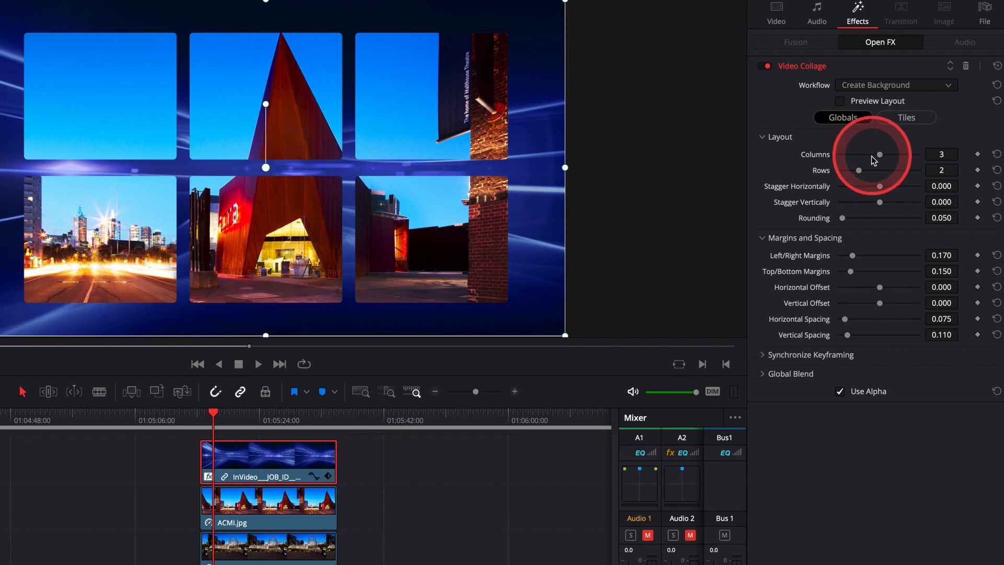
{"action": "left_click_drag", "start_coordinate": [871, 173], "coordinate": [867, 173]}
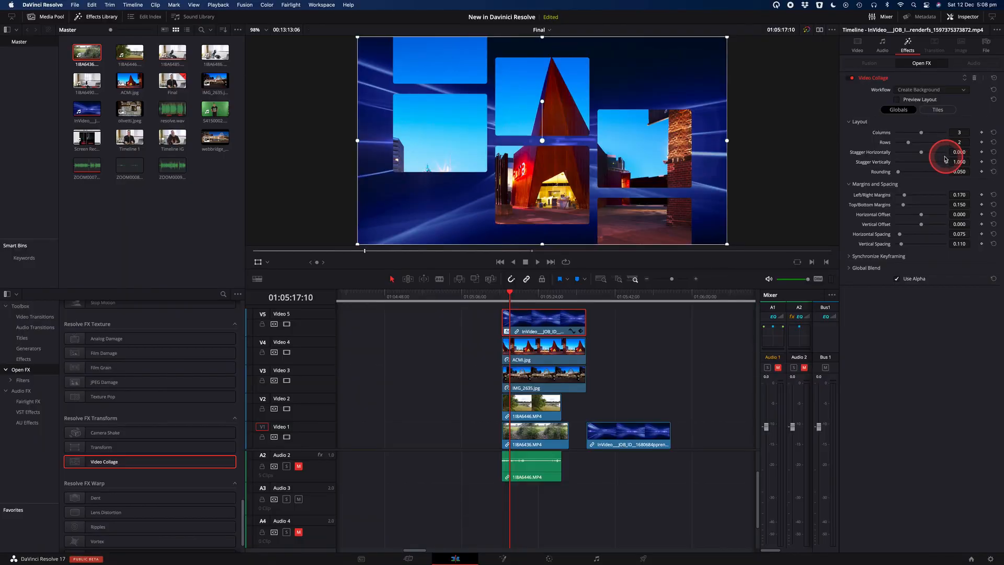
Step: Try Stagger Vertically 0.039, Rounding 0.093, zero margins and Horizontal Offset -0.020 on the collage, and reset the margins and offsets
{"action": "left_click_drag", "start_coordinate": [946, 160], "coordinate": [902, 170]}
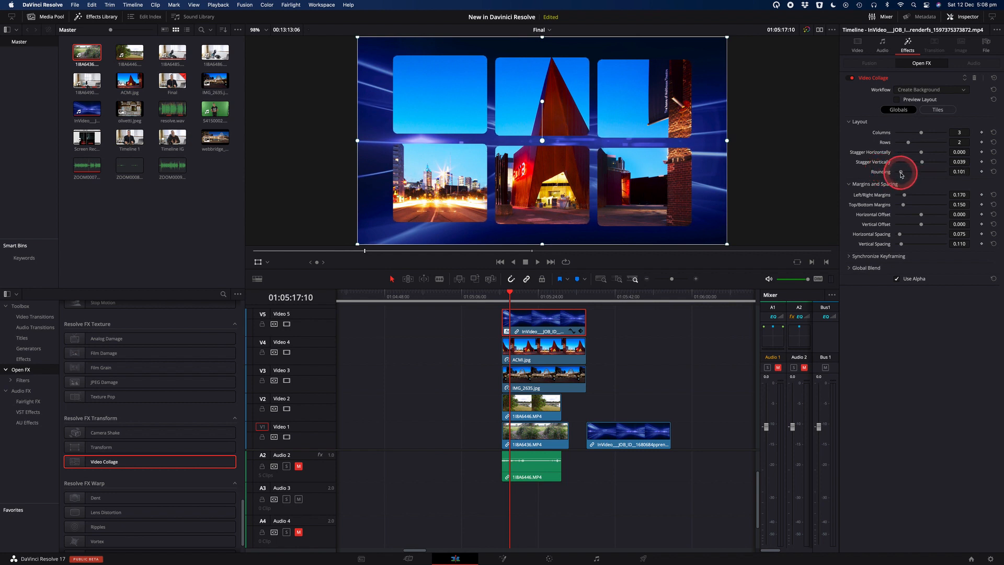
{"action": "left_click_drag", "start_coordinate": [907, 198], "coordinate": [921, 215]}
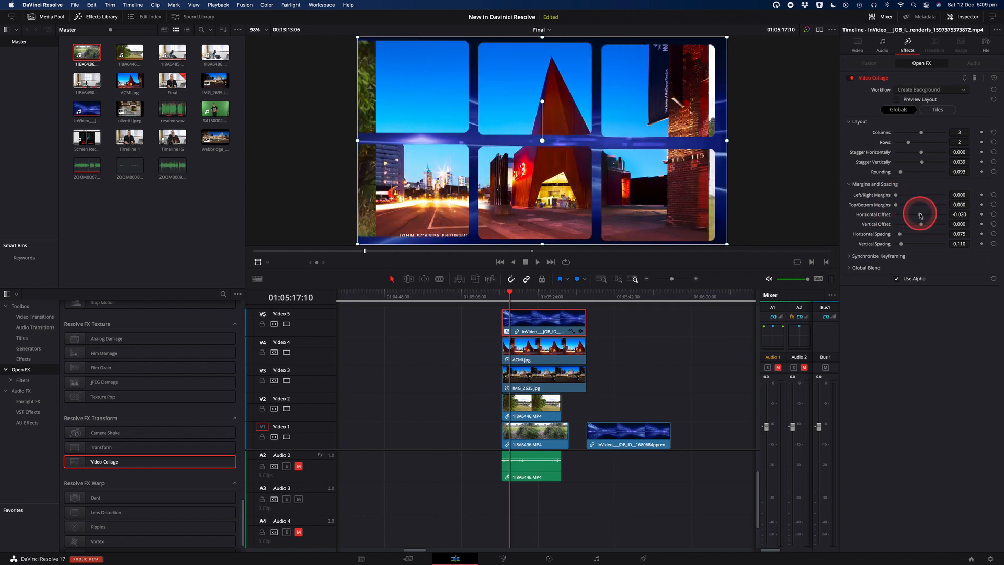
{"action": "left_click", "coordinate": [993, 195]}
{"action": "left_click", "coordinate": [994, 205]}
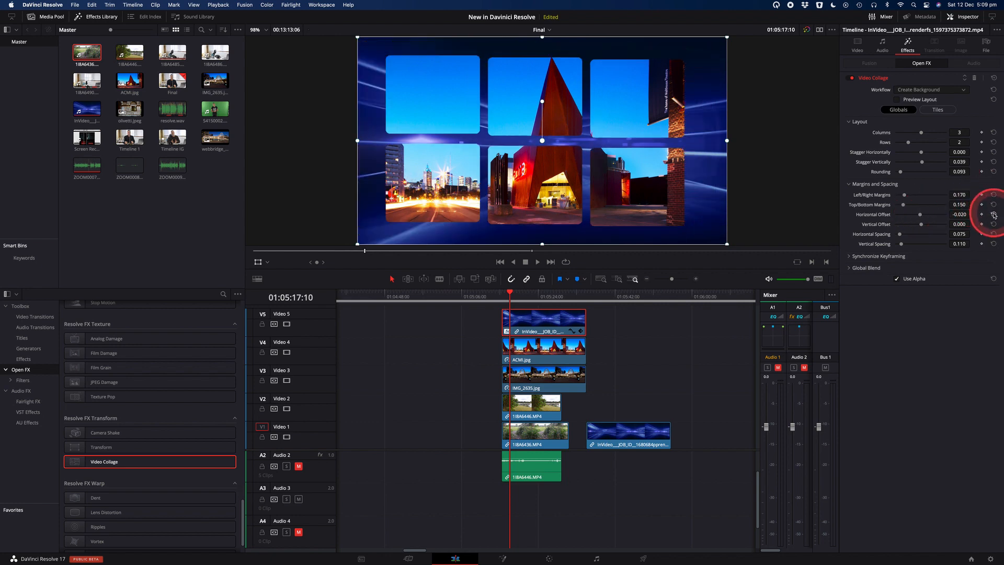
{"action": "left_click", "coordinate": [994, 215]}
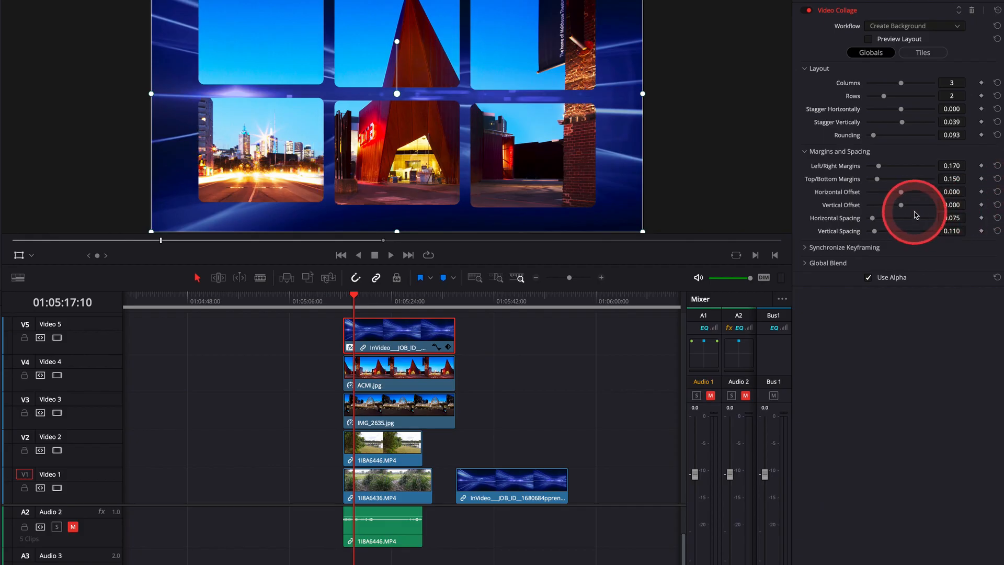
{"action": "left_click_drag", "start_coordinate": [901, 205], "coordinate": [891, 232]}
{"action": "left_click", "coordinate": [997, 205]}
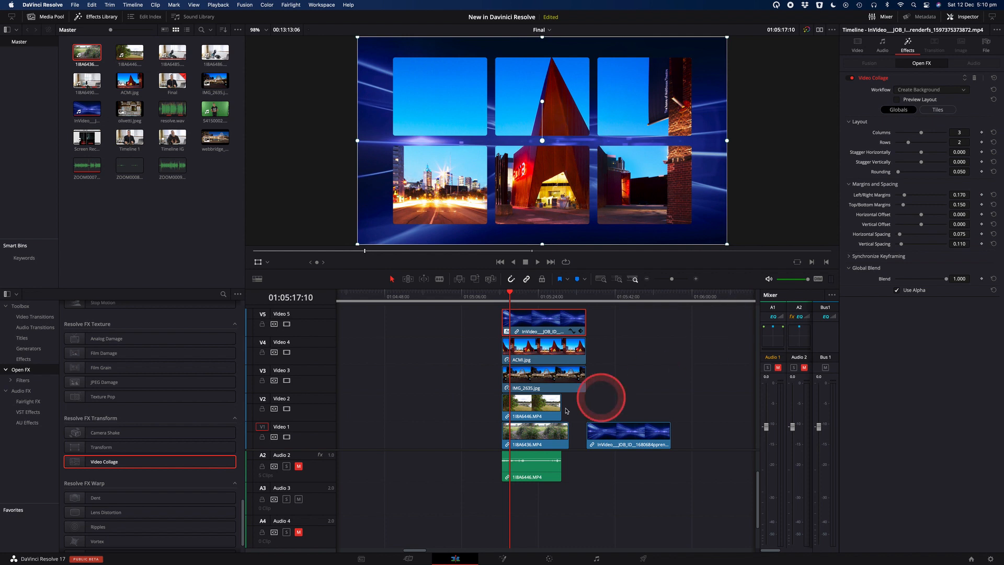
Step: Fit ACMI.jpg into the upper-left tile with zoom 0.411, position X -531.057, Y 228.226, Crop Left 131.940 and Crop Right 224.280
{"action": "left_click", "coordinate": [535, 356]}
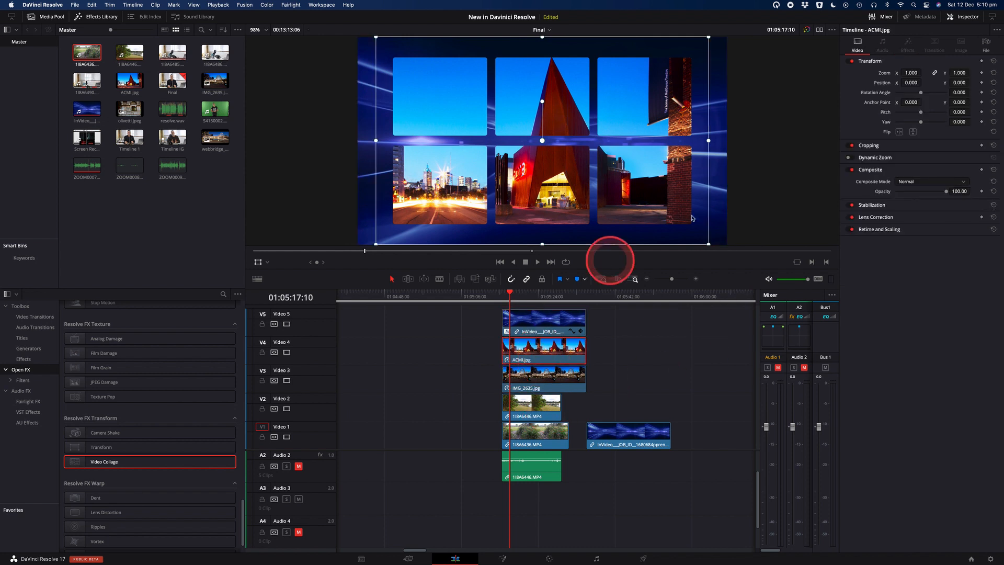
{"action": "mouse_move", "coordinate": [912, 74]}
{"action": "left_mouse_down"}
{"action": "mouse_move", "coordinate": [898, 92]}
{"action": "mouse_move", "coordinate": [911, 73]}
{"action": "left_mouse_up"}
{"action": "left_click_drag", "start_coordinate": [563, 170], "coordinate": [488, 128]}
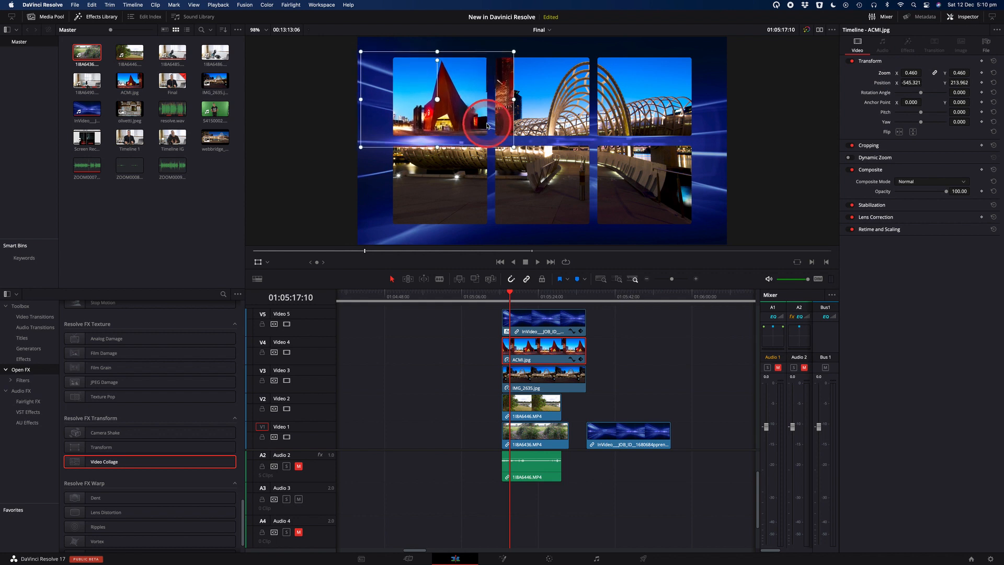
{"action": "left_click_drag", "start_coordinate": [487, 126], "coordinate": [460, 119]}
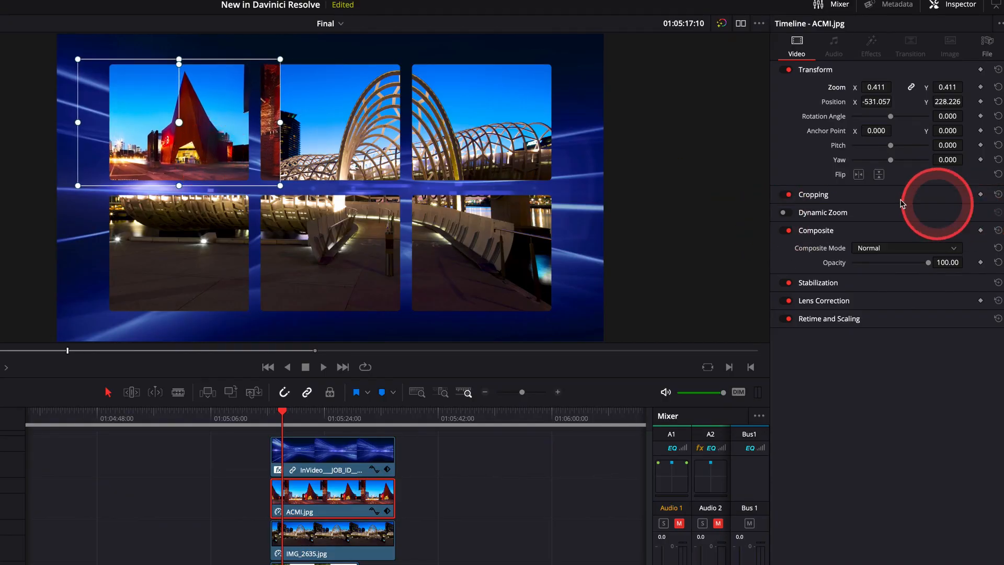
{"action": "left_click", "coordinate": [813, 195]}
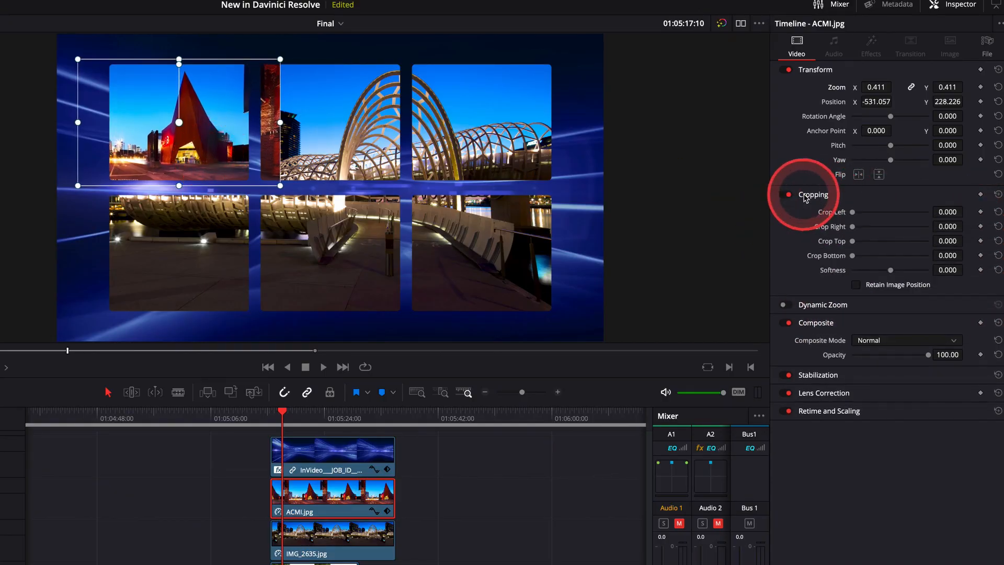
{"action": "mouse_move", "coordinate": [852, 211]}
{"action": "left_mouse_down"}
{"action": "mouse_move", "coordinate": [862, 209]}
{"action": "mouse_move", "coordinate": [865, 226]}
{"action": "left_mouse_up"}
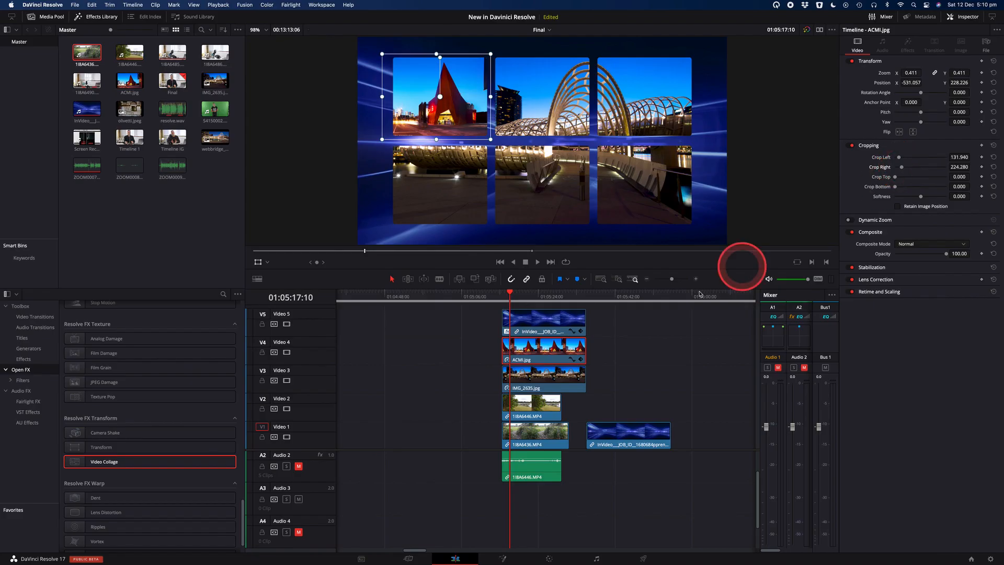
Step: Fit IMG_2635.jpg into the upper-middle tile with zoom 0.410, position X -12.226, Y 226.189, Crop Left 148.406 and Crop Right 160.734
{"action": "left_click", "coordinate": [544, 376]}
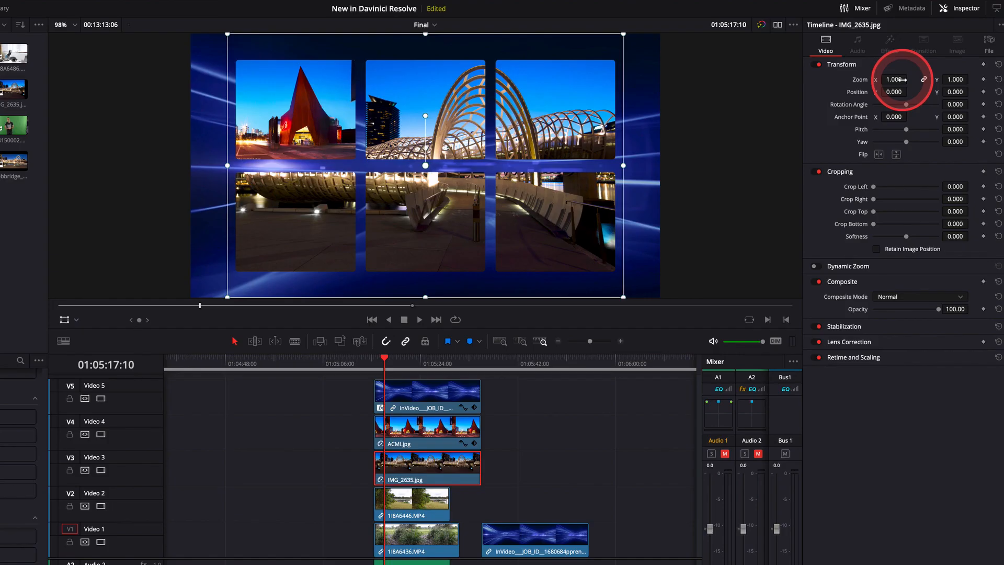
{"action": "left_click_drag", "start_coordinate": [919, 73], "coordinate": [869, 108]}
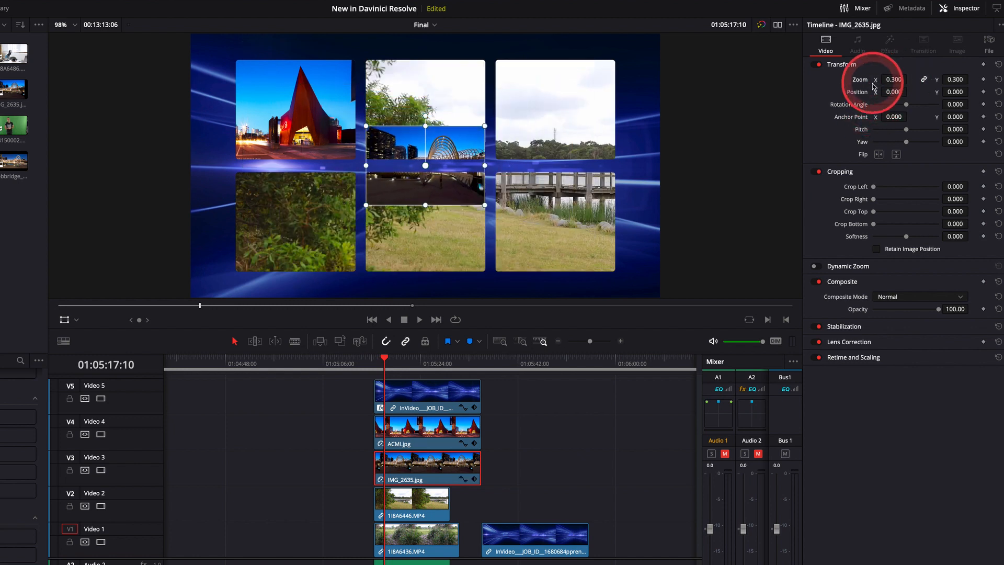
{"action": "left_click_drag", "start_coordinate": [427, 200], "coordinate": [432, 186]}
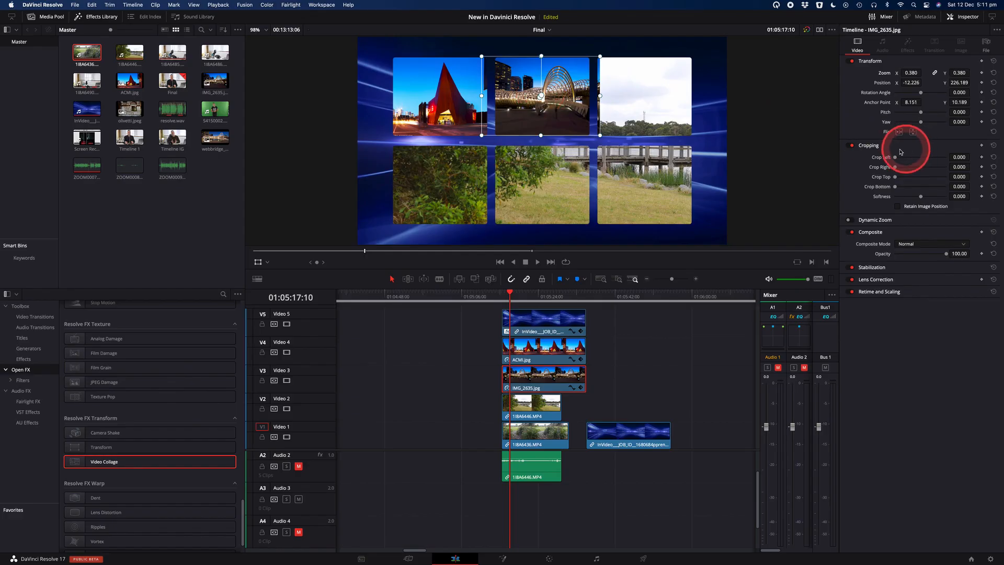
{"action": "left_click", "coordinate": [857, 174]}
{"action": "left_click", "coordinate": [882, 148]}
{"action": "left_click_drag", "start_coordinate": [895, 157], "coordinate": [897, 169]}
Step: Fit 1I8A6446.MP4 into the upper-right tile with zoom 0.458, position X 527.774, Y 234.340, Crop Left 366.459 and Crop Right 351.763
{"action": "left_click", "coordinate": [535, 416]}
{"action": "left_click_drag", "start_coordinate": [557, 199], "coordinate": [675, 184]}
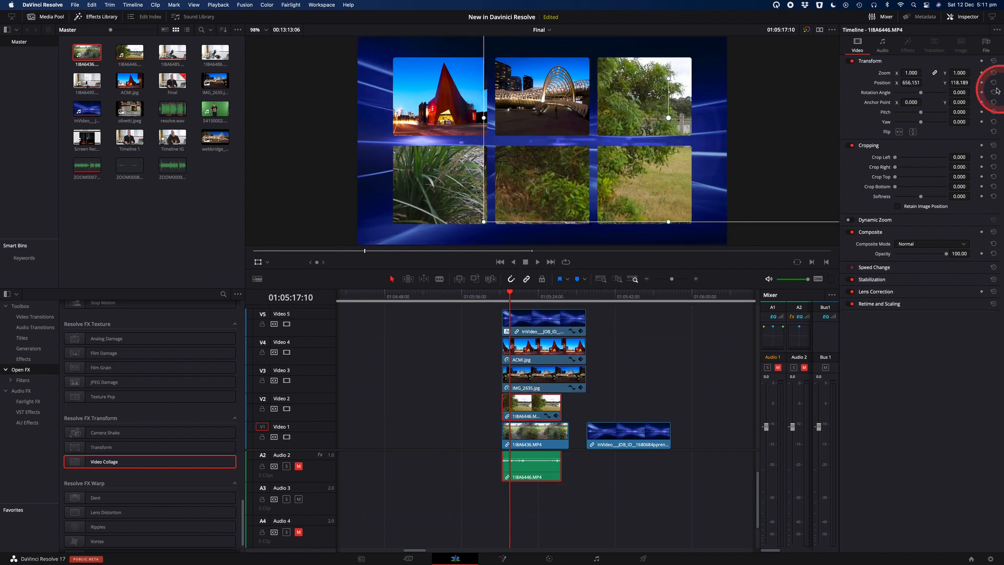
{"action": "left_click_drag", "start_coordinate": [910, 74], "coordinate": [755, 121]}
{"action": "left_click_drag", "start_coordinate": [630, 107], "coordinate": [600, 68]}
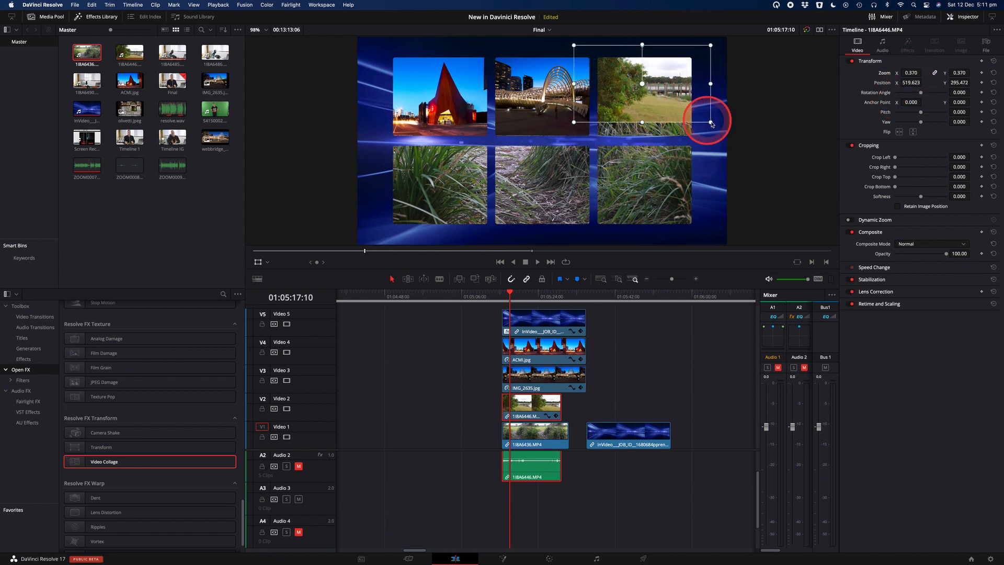
{"action": "left_click_drag", "start_coordinate": [711, 120], "coordinate": [724, 138]}
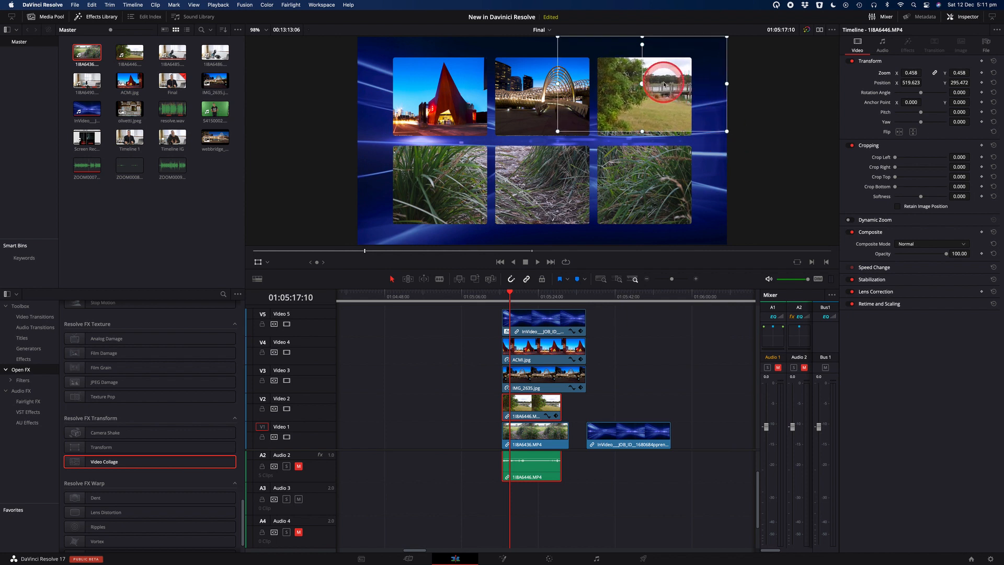
{"action": "left_click_drag", "start_coordinate": [663, 81], "coordinate": [665, 94]}
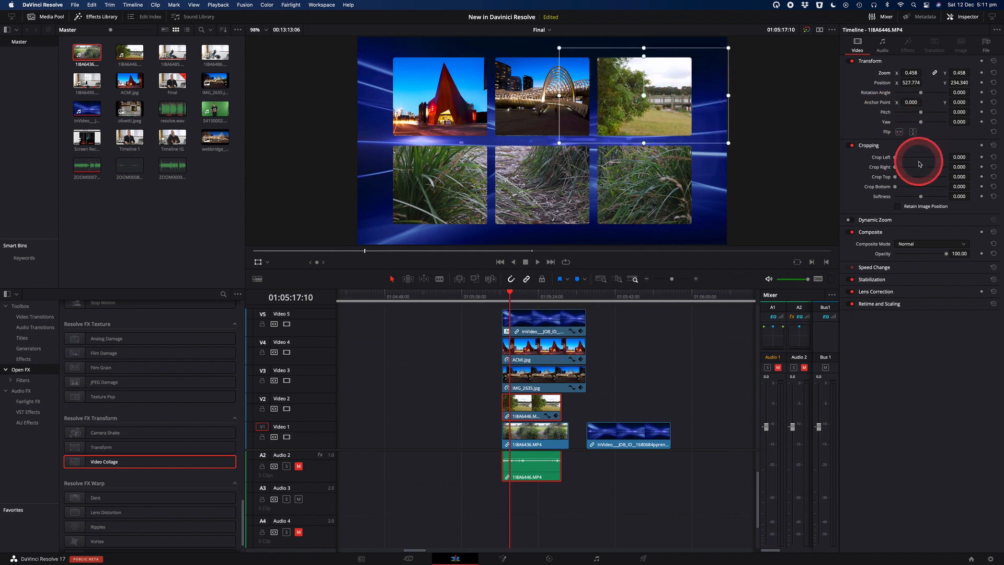
{"action": "left_click_drag", "start_coordinate": [902, 162], "coordinate": [944, 170]}
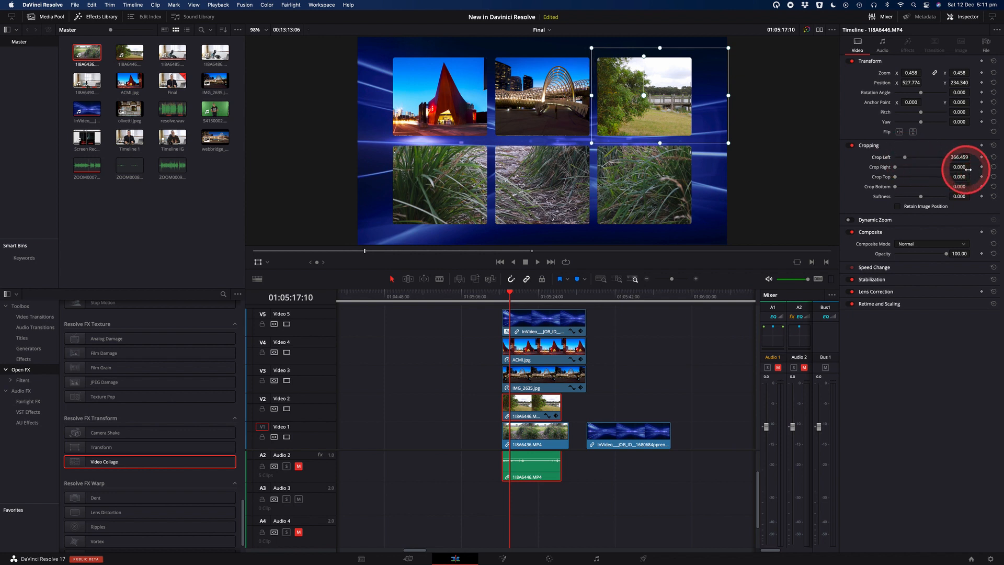
{"action": "left_click_drag", "start_coordinate": [895, 167], "coordinate": [906, 167]}
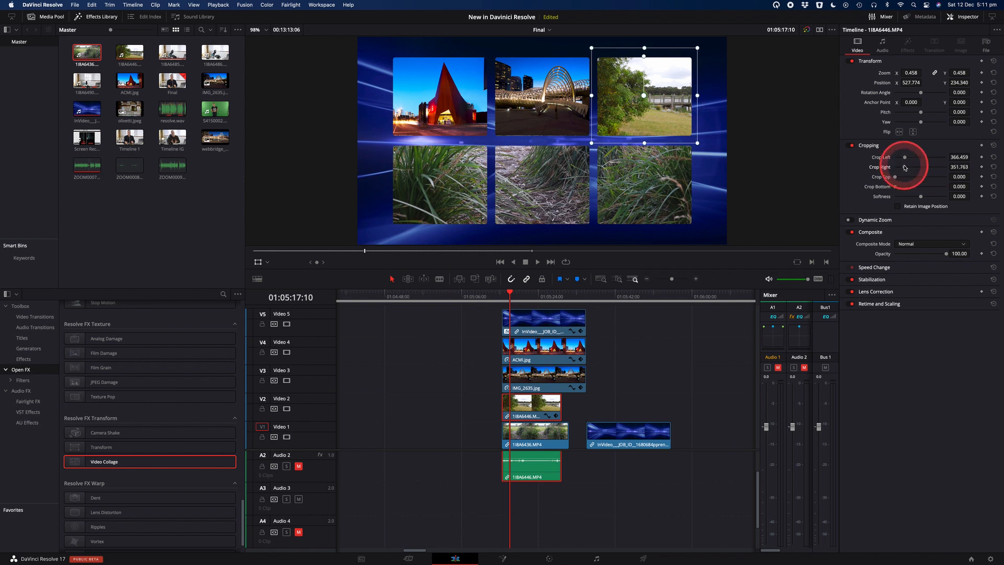
Step: Scale 1I8A6436.MP4 to zoom 0.857 and position it at X -12.226, Y -352.528 behind the lower row of collage tiles
{"action": "left_click", "coordinate": [653, 193]}
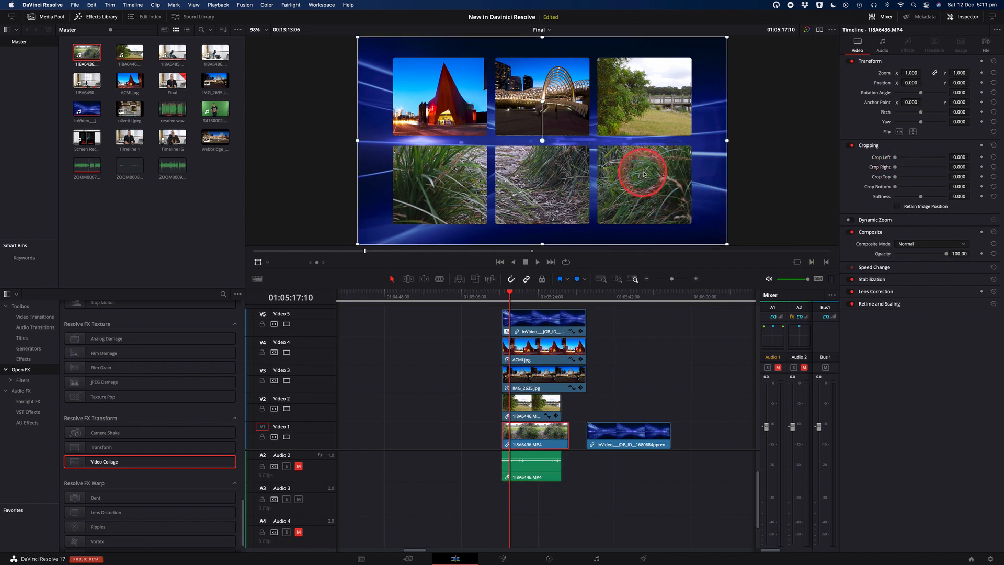
{"action": "left_click_drag", "start_coordinate": [726, 38], "coordinate": [700, 53]}
{"action": "left_click_drag", "start_coordinate": [542, 212], "coordinate": [549, 242]}
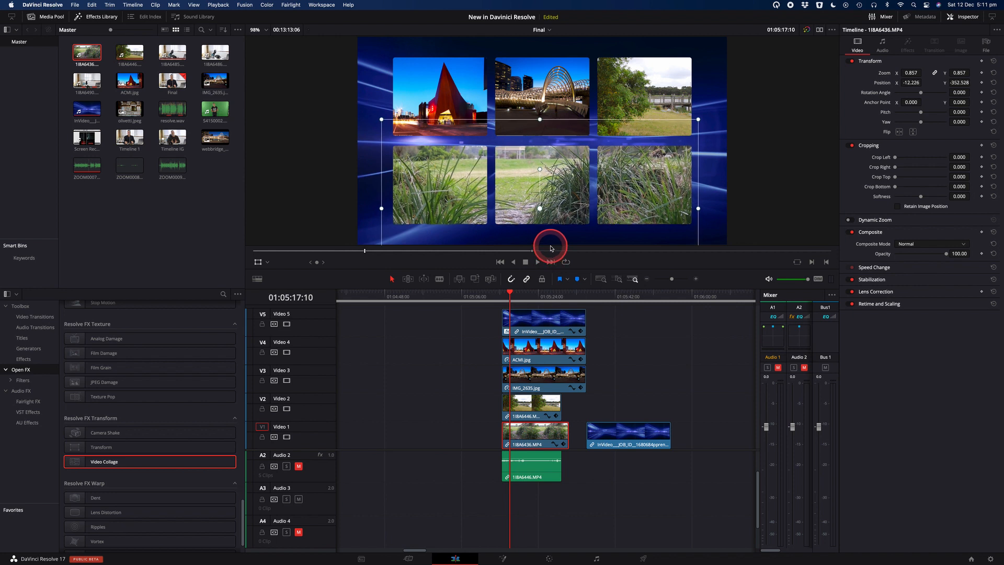
Step: Play back the assembled six-tile collage from near its start
{"action": "left_click", "coordinate": [502, 299]}
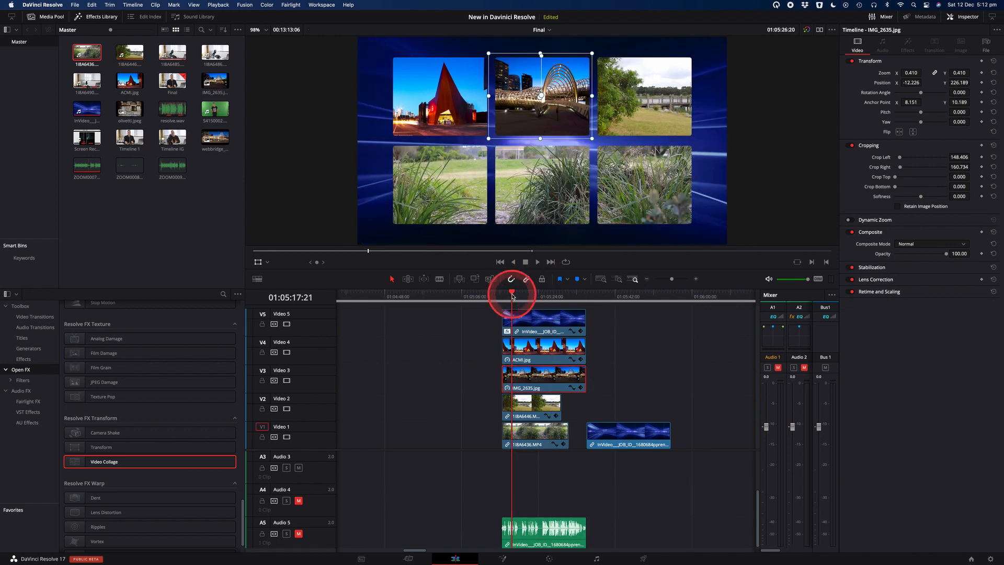
{"action": "key", "text": "space"}
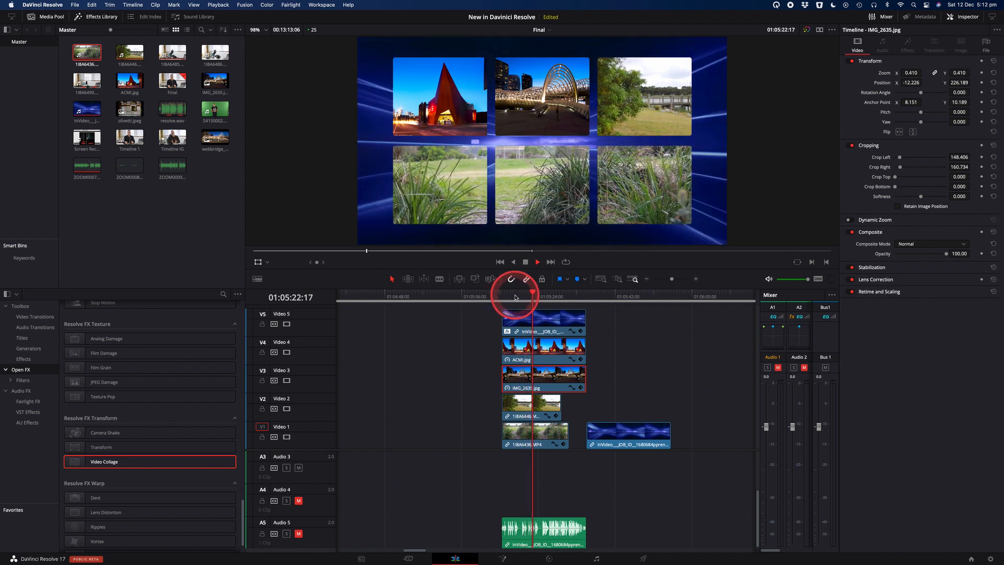
{"action": "key", "text": "space"}
Step: Place a full-frame copy of IMG_2635.jpg after the collage on Video 3 and preview the Binoculars, CCTV, Colored Border and Digital Glitch effects on it
{"action": "left_click", "coordinate": [530, 377]}
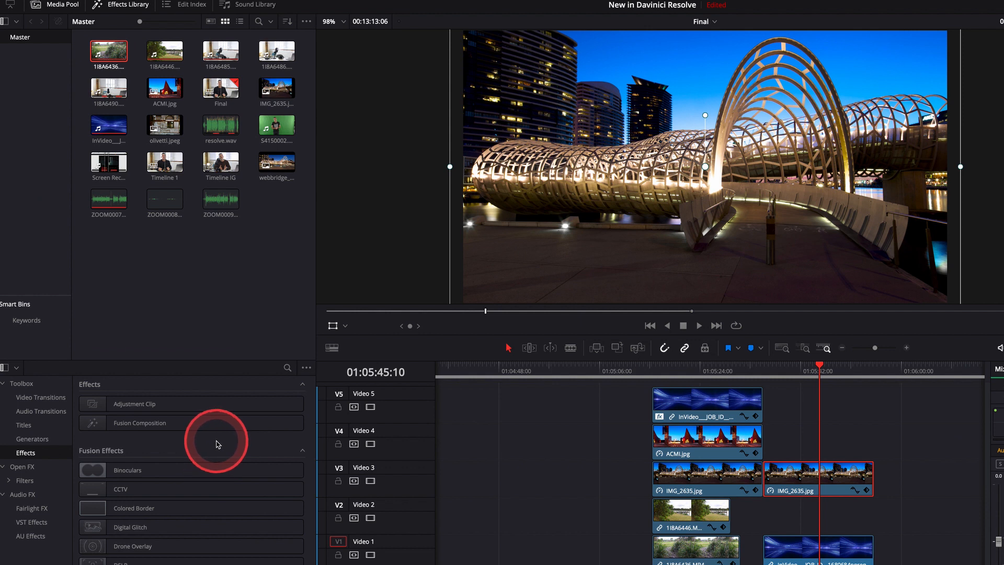
{"action": "left_click", "coordinate": [205, 468]}
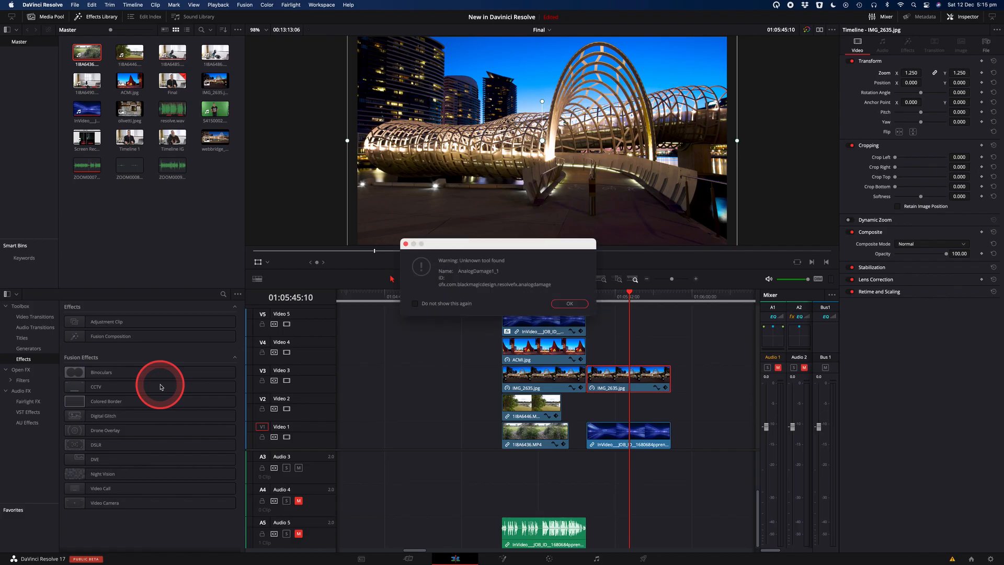
{"action": "left_click", "coordinate": [559, 306]}
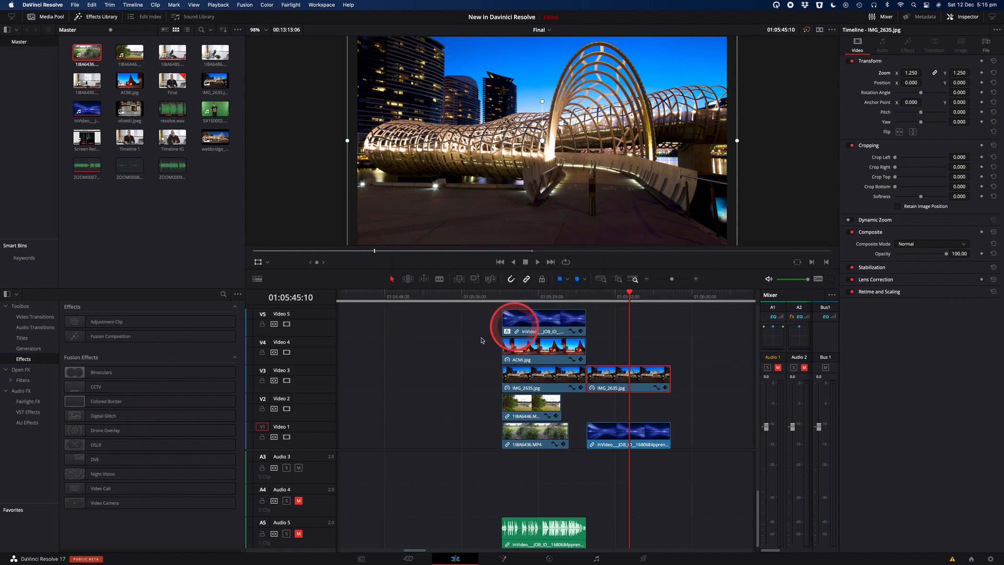
{"action": "left_click", "coordinate": [161, 403]}
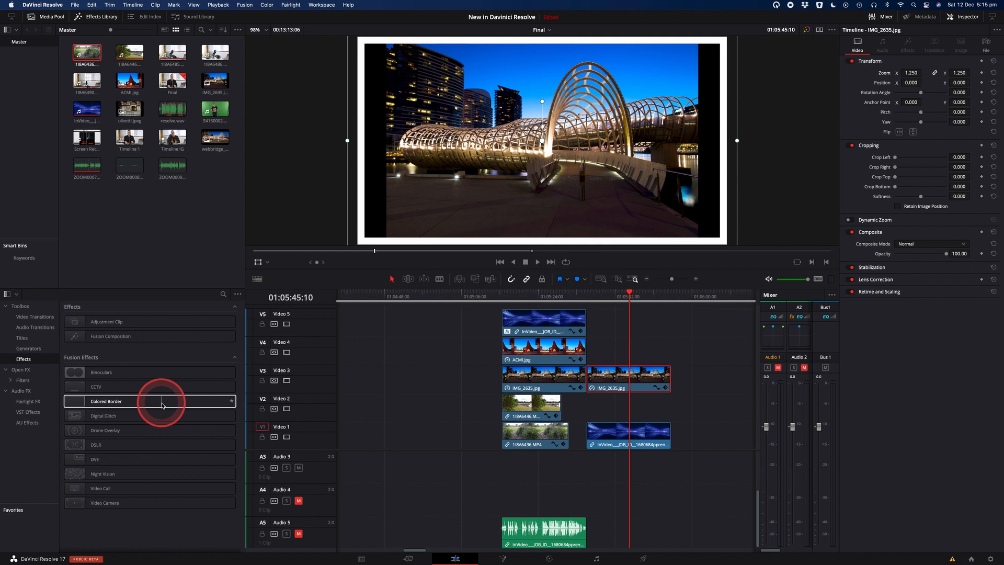
{"action": "left_click", "coordinate": [163, 416]}
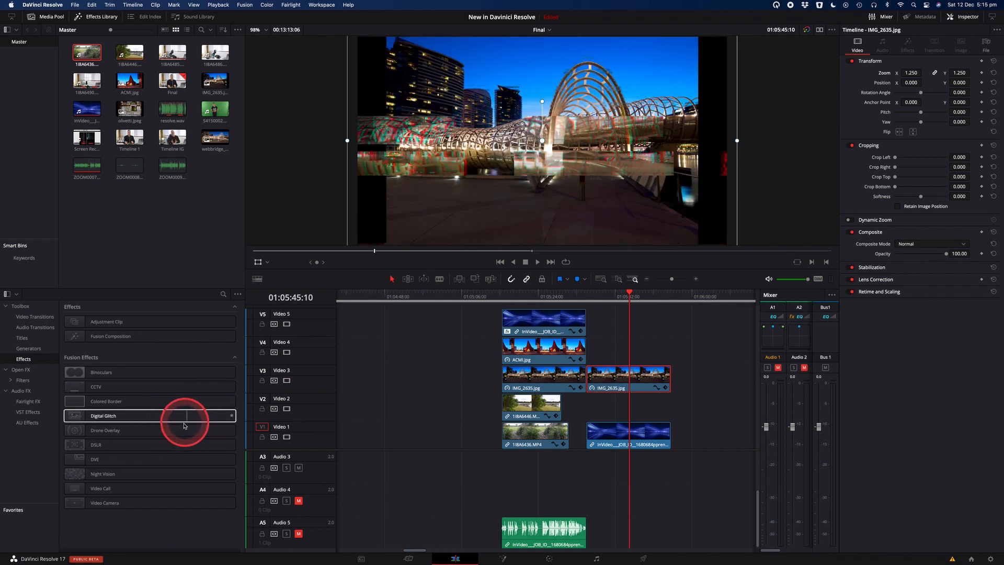
Step: Preview the Drone Overlay, DSLR, DVE, Night Vision and Video Call Fusion effects on the selected clip
{"action": "mouse_move", "coordinate": [107, 434]}
{"action": "left_click", "coordinate": [569, 301]}
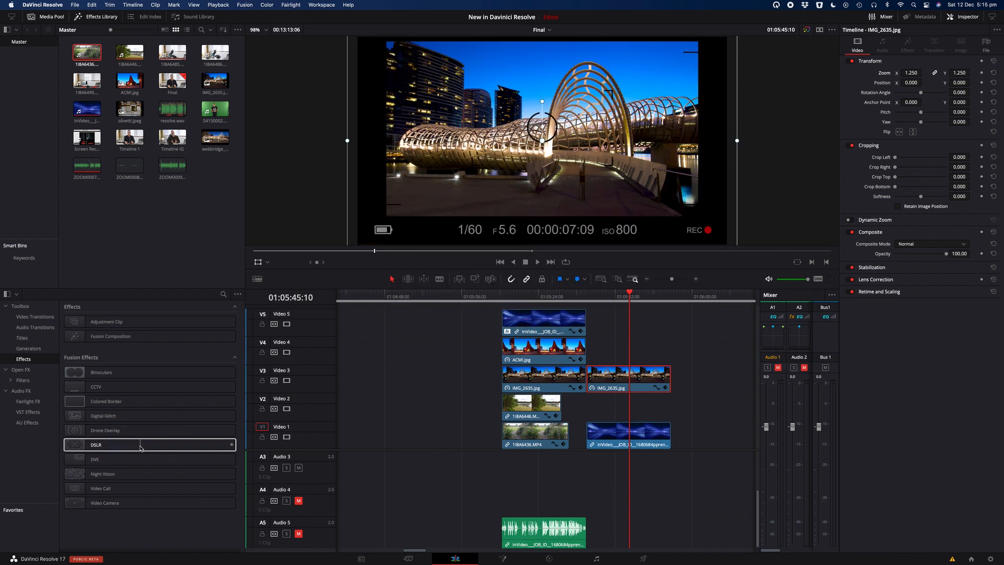
{"action": "left_click", "coordinate": [140, 447]}
{"action": "left_click", "coordinate": [139, 459]}
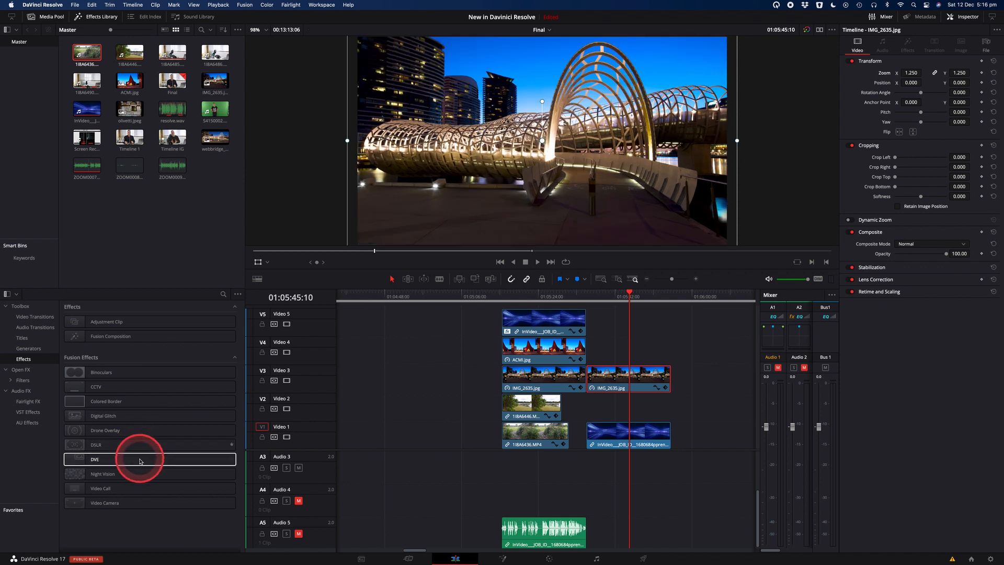
{"action": "left_click", "coordinate": [141, 475]}
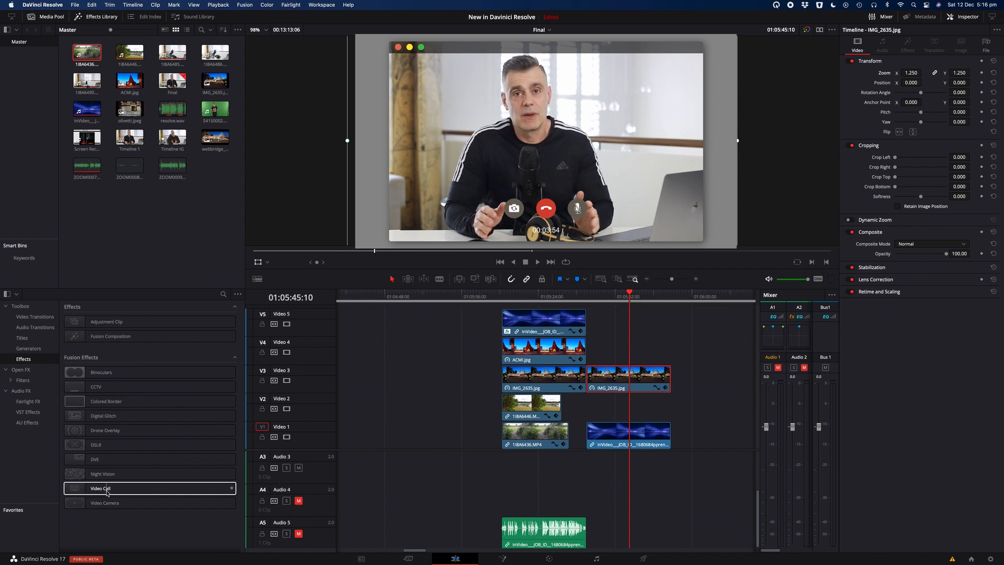
{"action": "left_click", "coordinate": [107, 492]}
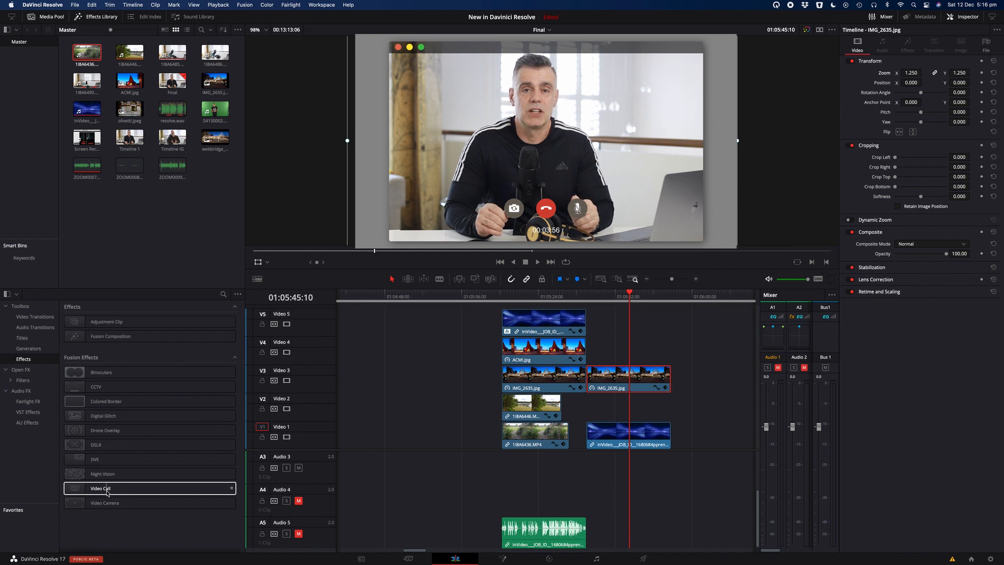
Step: Switch to the color page and show the HDR Grade wheels and the Color Warper for the motorcycle street-art JPEG clip
{"action": "left_click", "coordinate": [108, 491]}
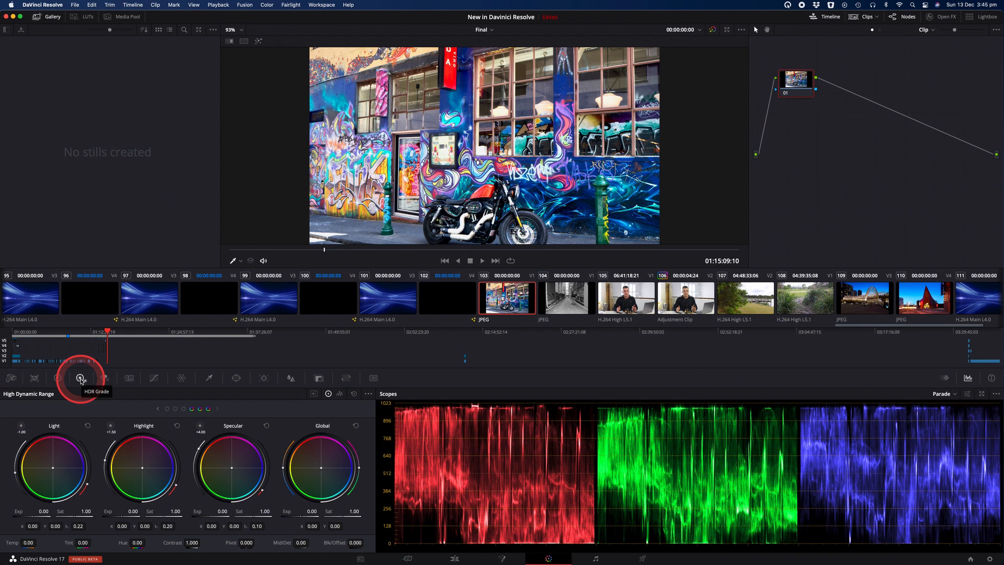
{"action": "left_click", "coordinate": [80, 379]}
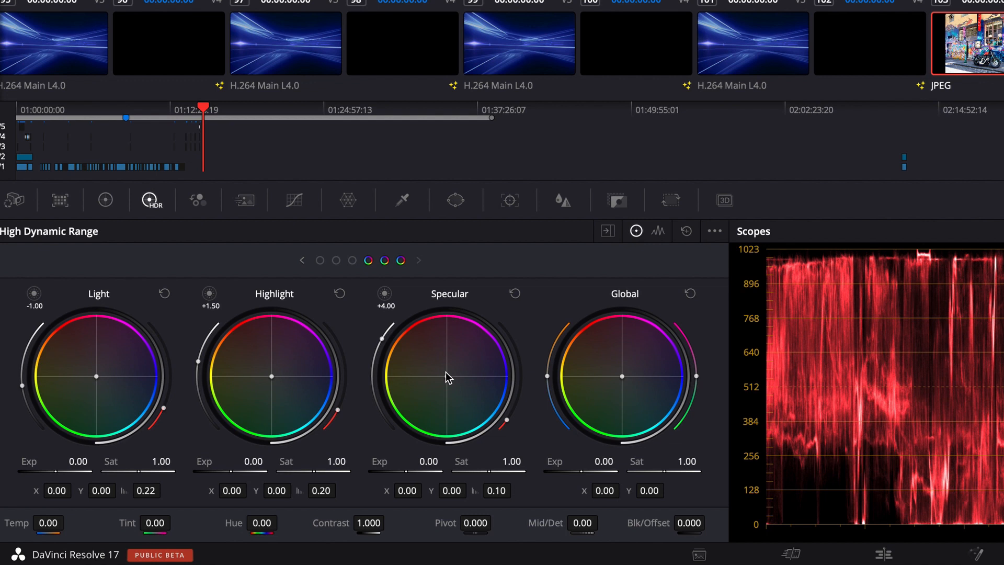
{"action": "left_click", "coordinate": [348, 201]}
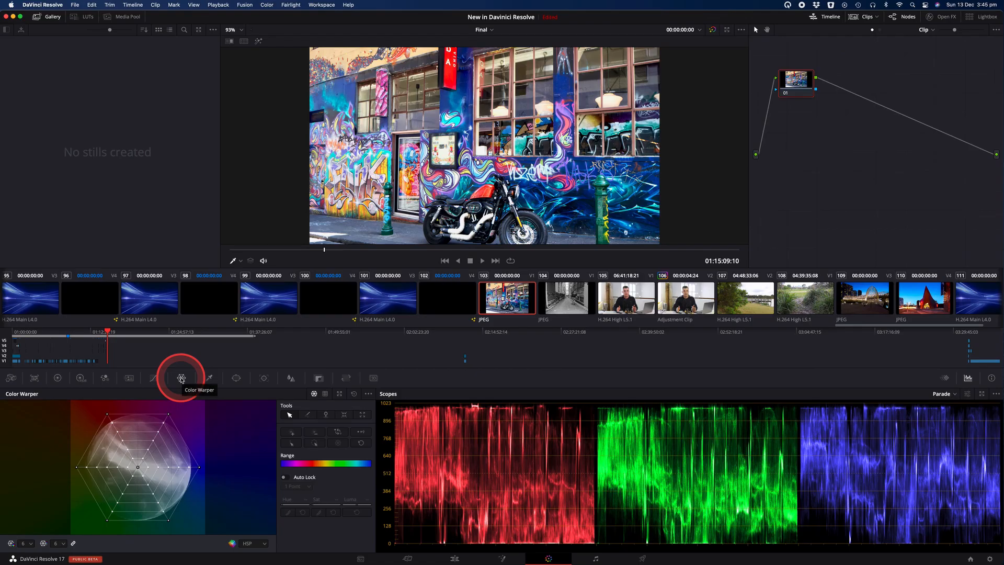
{"action": "left_click", "coordinate": [181, 378]}
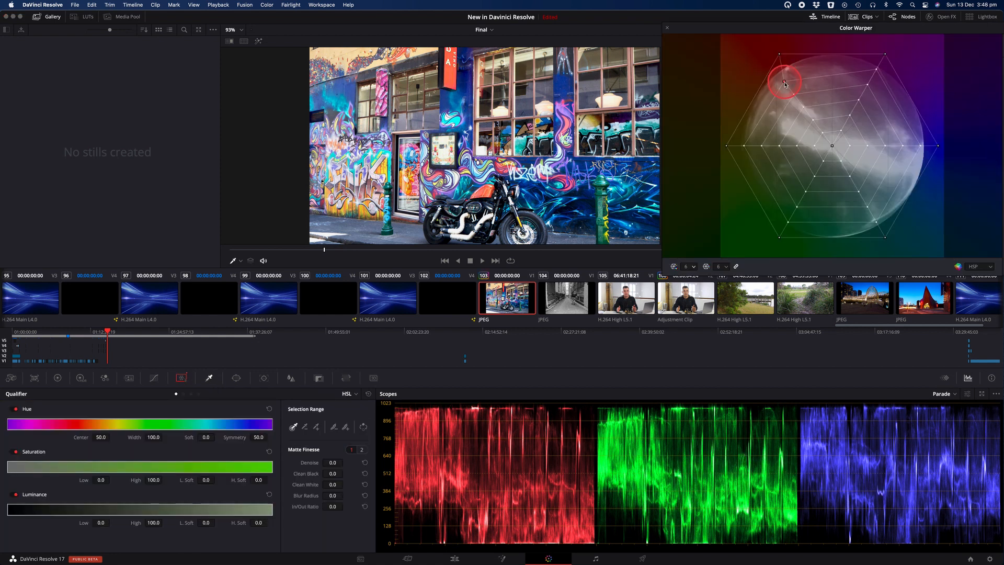
Step: Move the Color Warper's red control point to shift the motorcycle's reds toward orange, toward pink and back toward red
{"action": "left_click", "coordinate": [784, 102]}
{"action": "mouse_move", "coordinate": [785, 103]}
{"action": "left_mouse_down"}
{"action": "mouse_move", "coordinate": [784, 68]}
{"action": "mouse_move", "coordinate": [780, 110]}
{"action": "left_mouse_up"}
{"action": "left_click", "coordinate": [783, 95]}
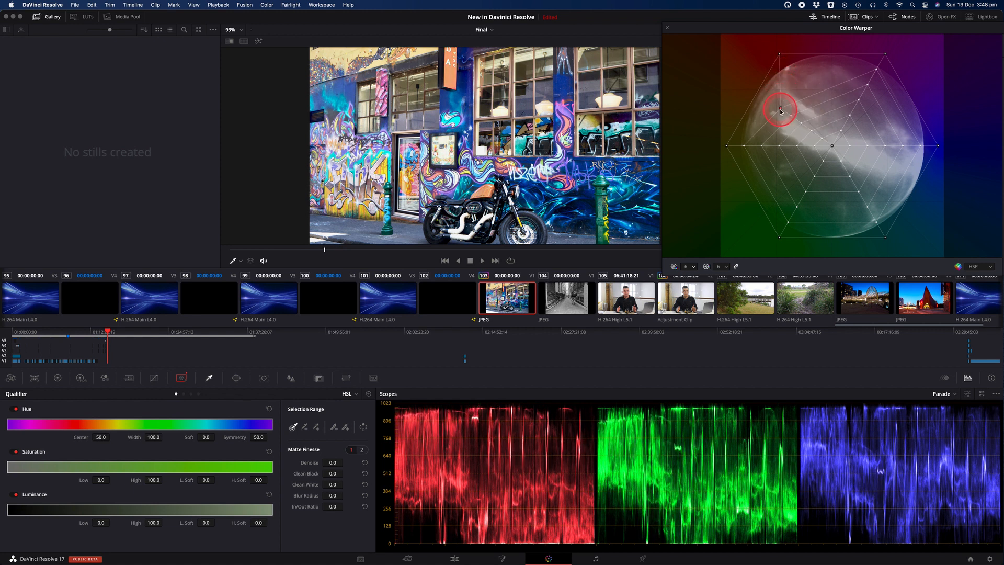
{"action": "left_click_drag", "start_coordinate": [782, 109], "coordinate": [817, 74]}
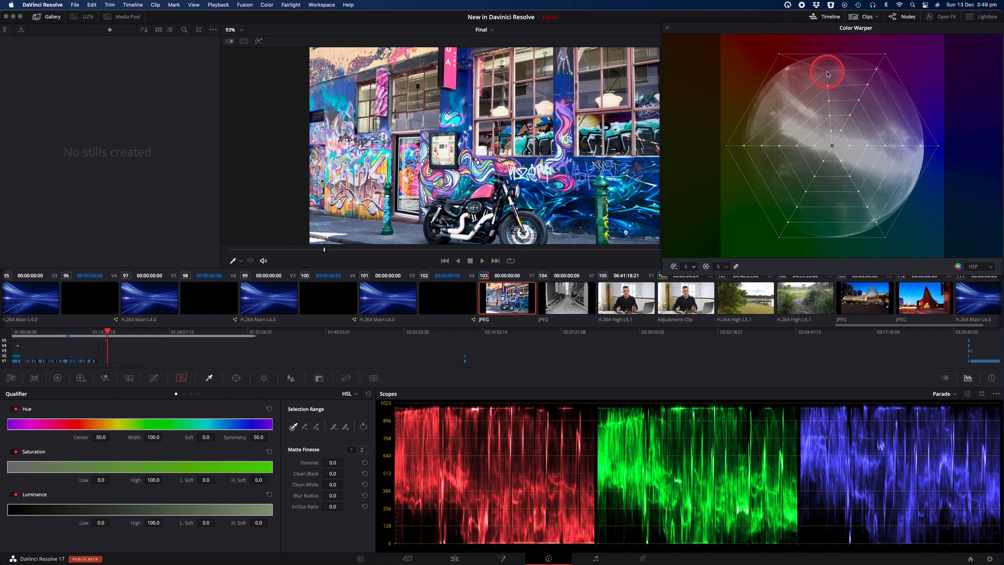
{"action": "left_click_drag", "start_coordinate": [828, 73], "coordinate": [779, 72]}
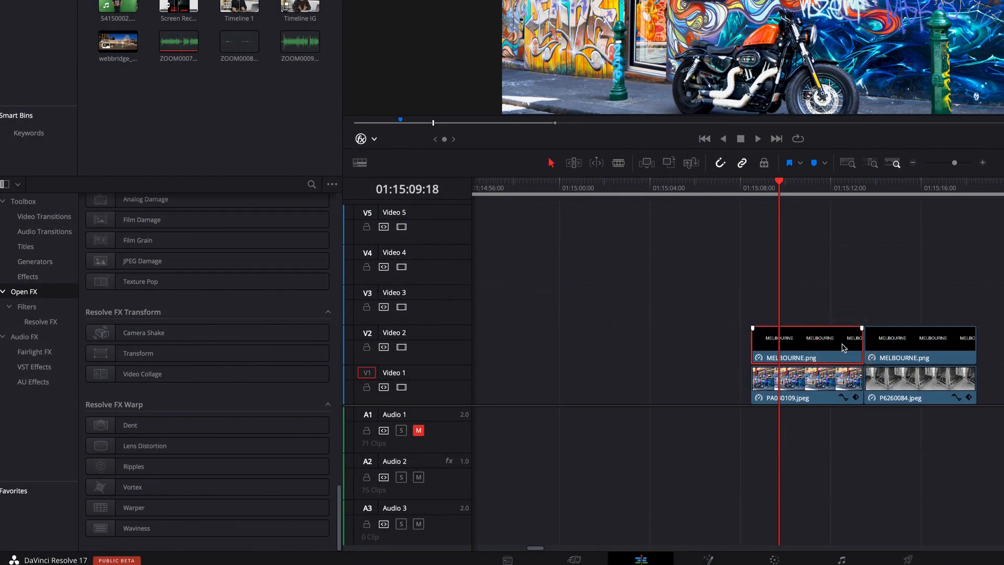
Step: Apply Drop Shadow to both MELBOURNE.png clips on Video 2 and set the first clip's Shadow Strength to 1.000
{"action": "left_click", "coordinate": [840, 346]}
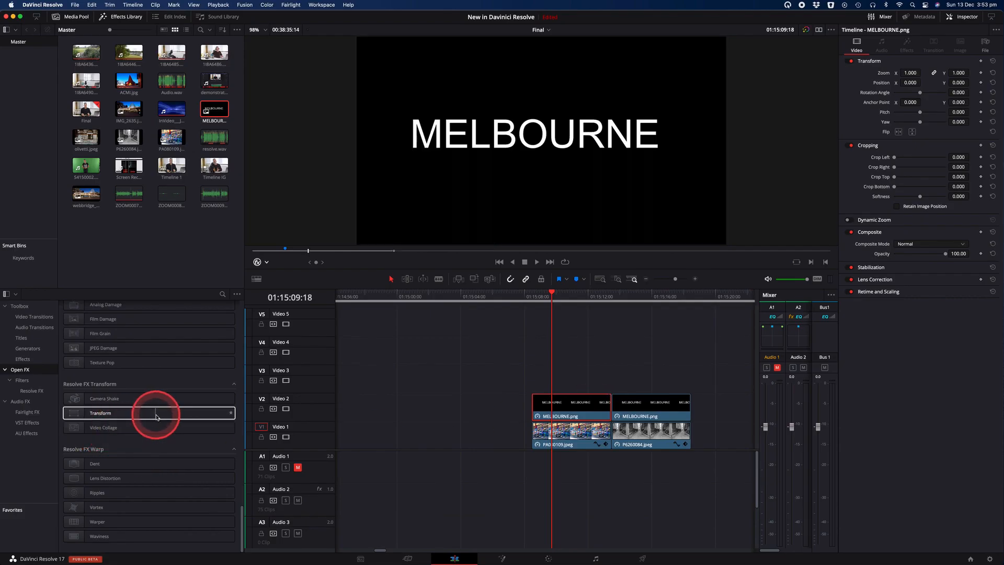
{"action": "scroll", "coordinate": [158, 419], "scroll_direction": "up", "scroll_amount": 2}
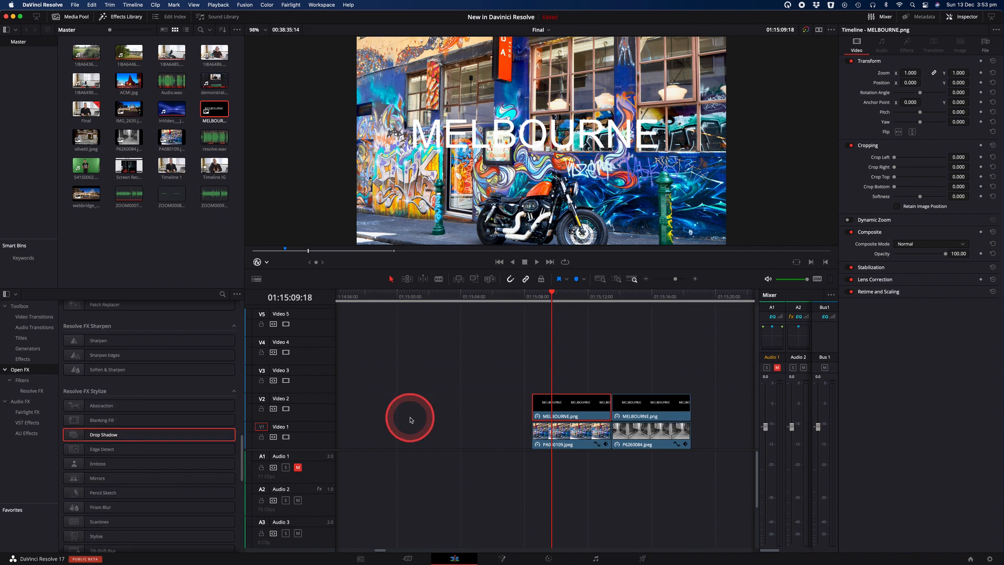
{"action": "left_click_drag", "start_coordinate": [85, 433], "coordinate": [653, 405]}
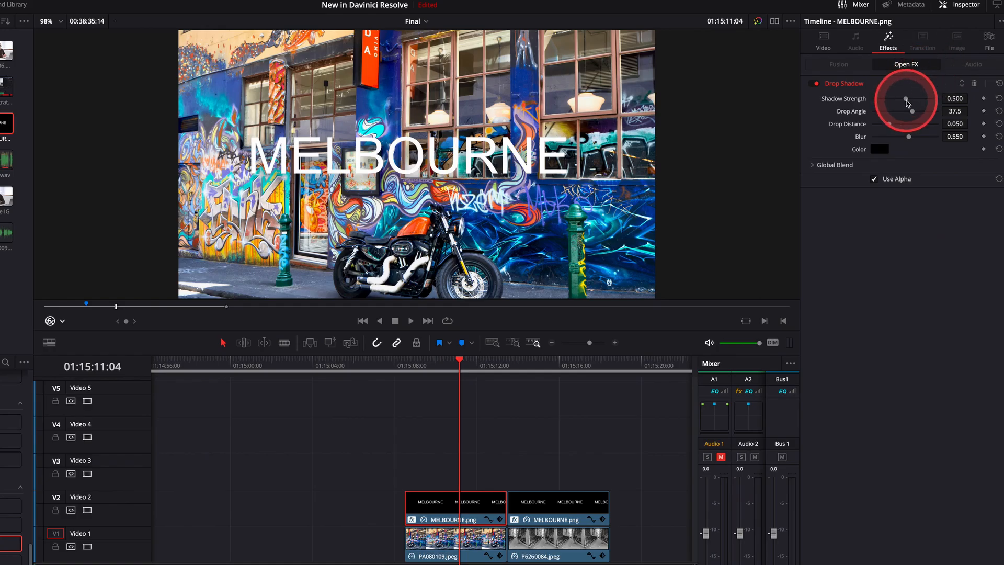
{"action": "left_click_drag", "start_coordinate": [907, 99], "coordinate": [942, 100]}
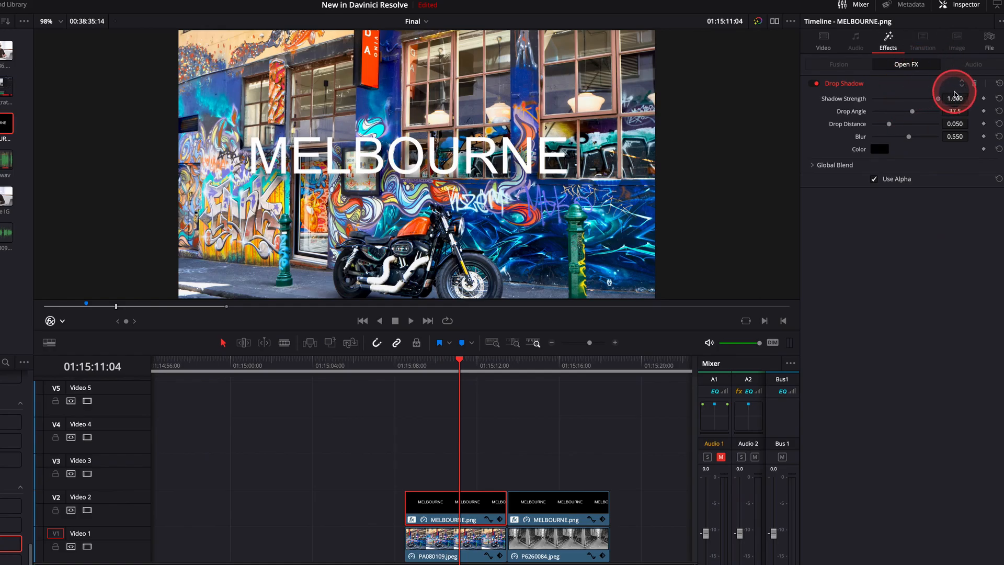
Step: Apply the Resolve FX Transform effect to both MELBOURNE.png clips and park the playhead over the first one at 01:15:09:14
{"action": "left_click", "coordinate": [553, 360]}
{"action": "left_click_drag", "start_coordinate": [100, 412], "coordinate": [561, 407]}
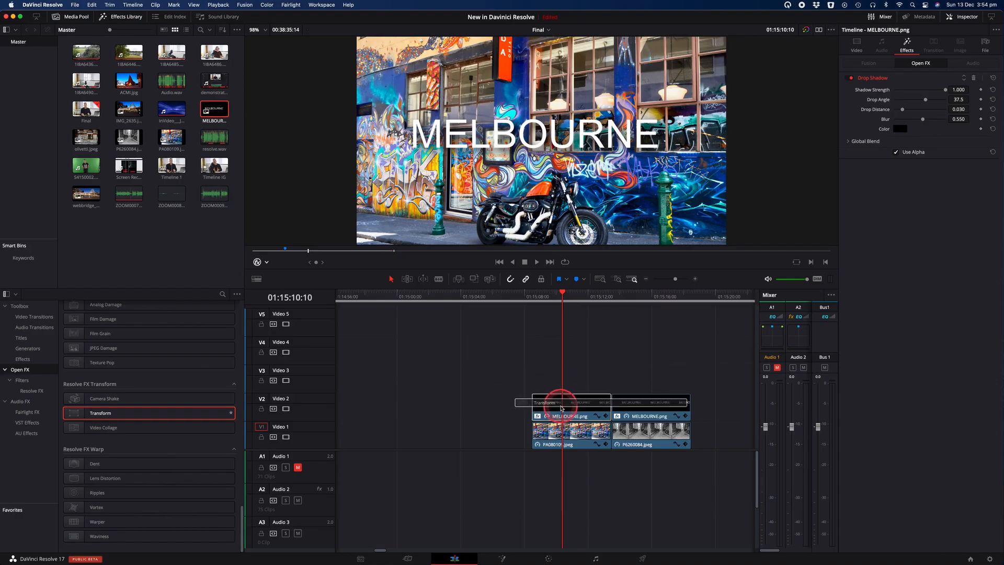
{"action": "left_click_drag", "start_coordinate": [114, 417], "coordinate": [677, 411]}
{"action": "left_click_drag", "start_coordinate": [599, 298], "coordinate": [585, 298]}
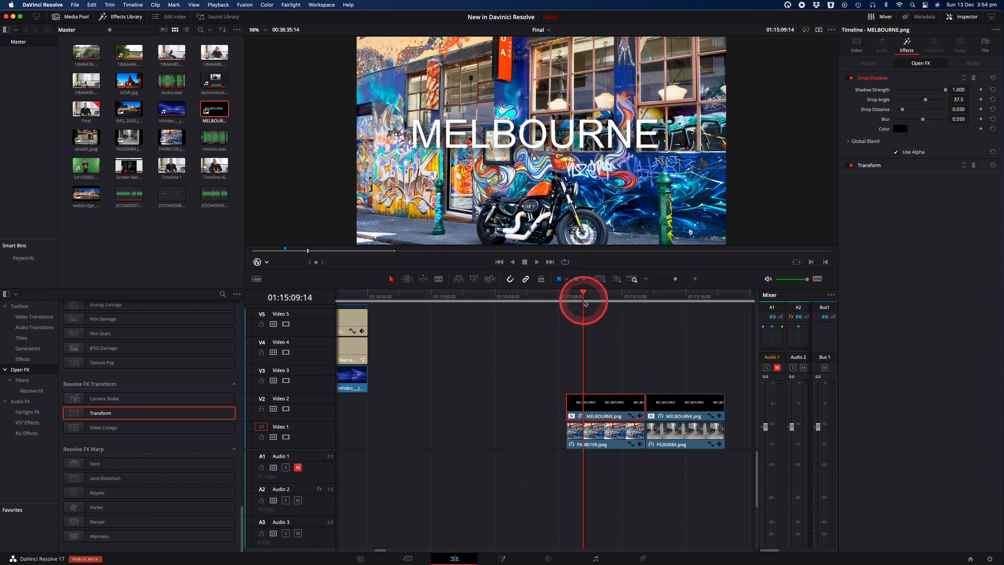
Step: Turn on the Open FX Overlay in the viewer for the first MELBOURNE.png clip
{"action": "left_click", "coordinate": [600, 413]}
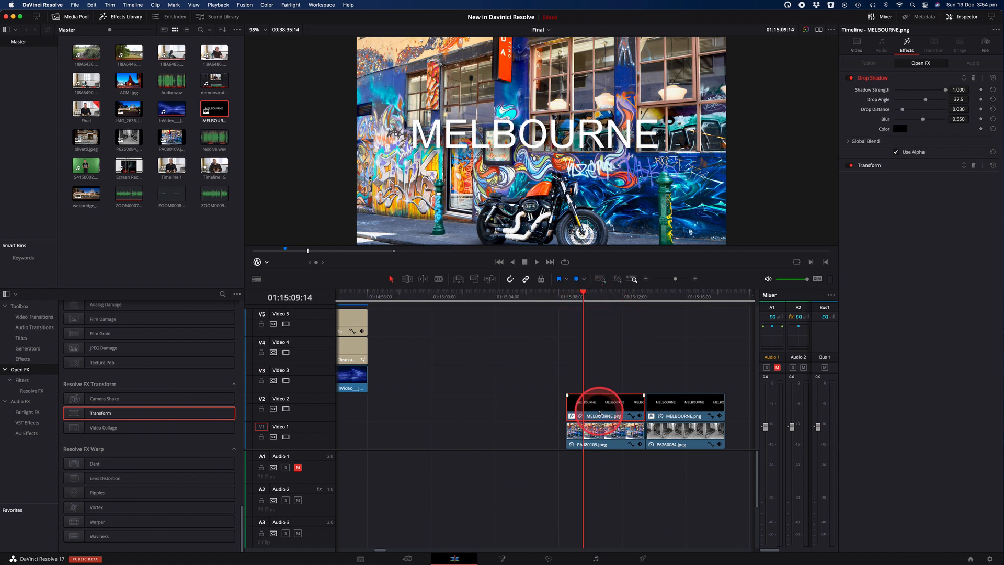
{"action": "left_click", "coordinate": [267, 264]}
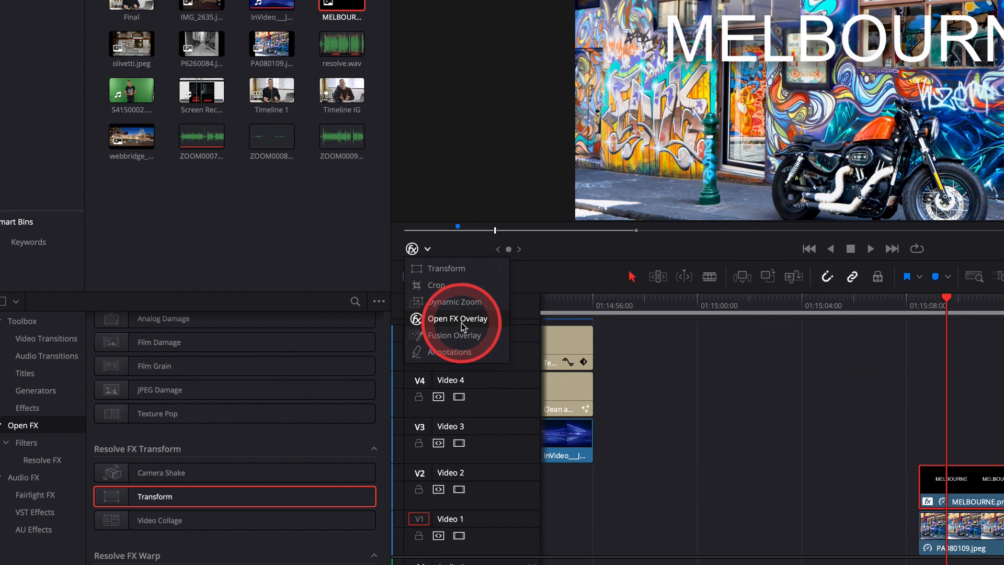
{"action": "left_click", "coordinate": [462, 320]}
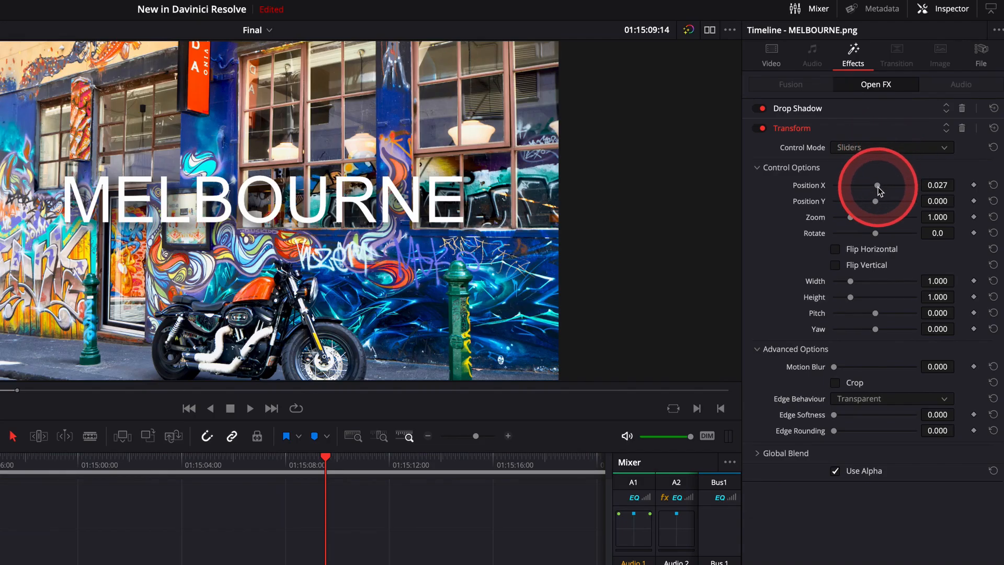
Step: Try Position Y -0.027, Zoom 1.354 and Rotate 43.2 in the title's Transform effect and reset the changed sliders to their defaults
{"action": "left_click_drag", "start_coordinate": [879, 192], "coordinate": [907, 234]}
{"action": "left_click", "coordinate": [993, 185]}
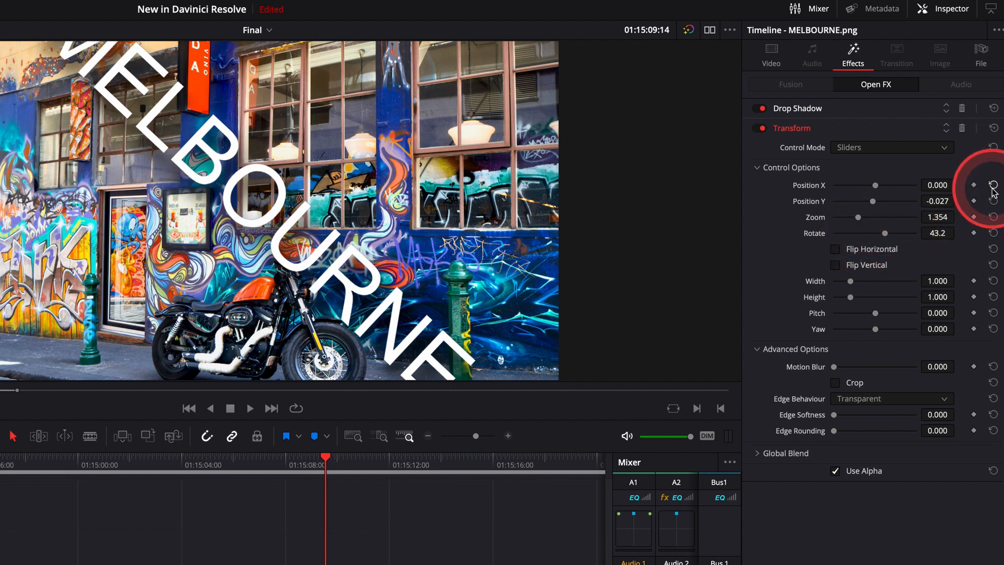
{"action": "left_click", "coordinate": [993, 202]}
{"action": "left_click", "coordinate": [994, 218]}
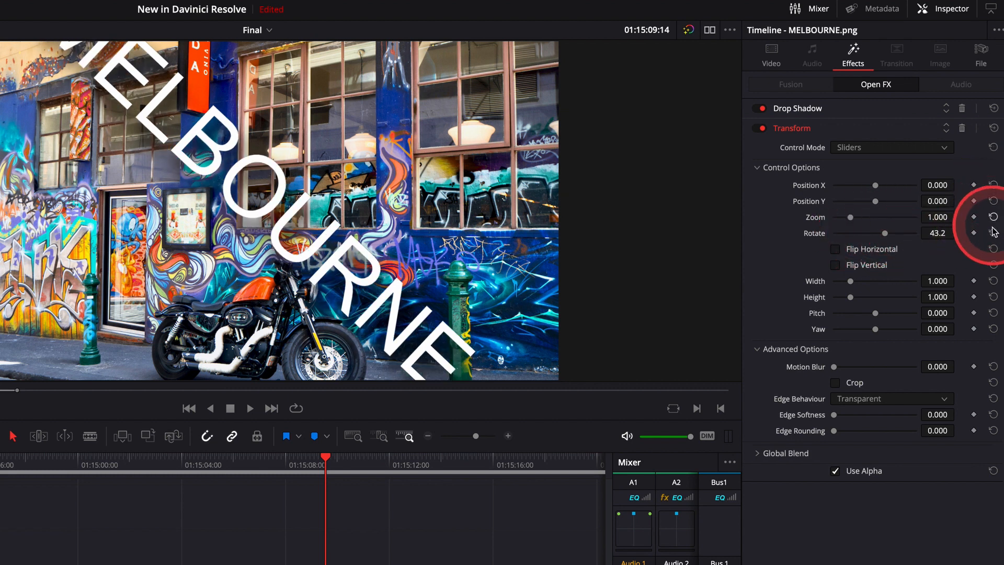
{"action": "left_click", "coordinate": [994, 234]}
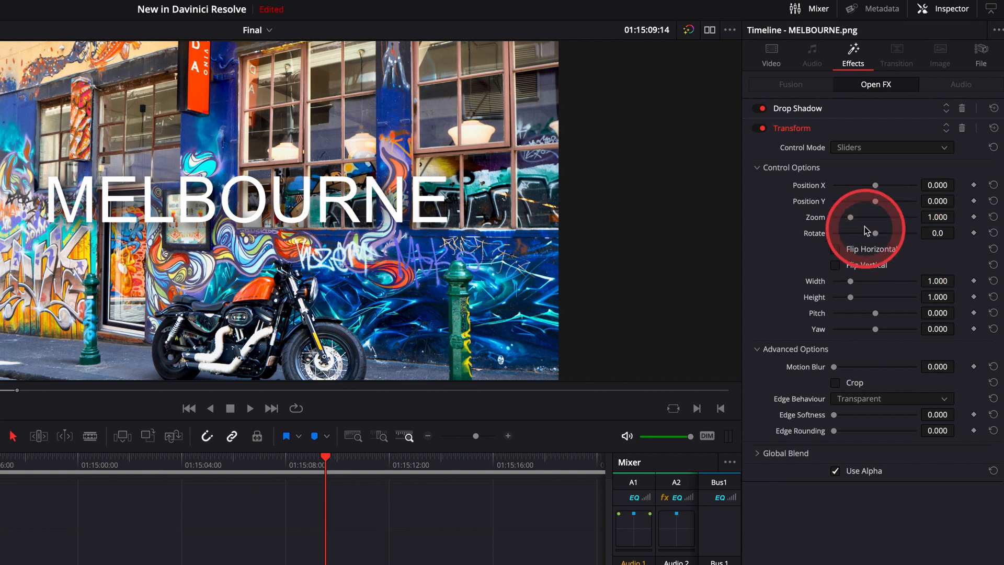
Step: Set the Transform effect's Control Mode to Interactive - Pins and place pins at the corners of the word MELBOURNE
{"action": "left_click", "coordinate": [860, 149]}
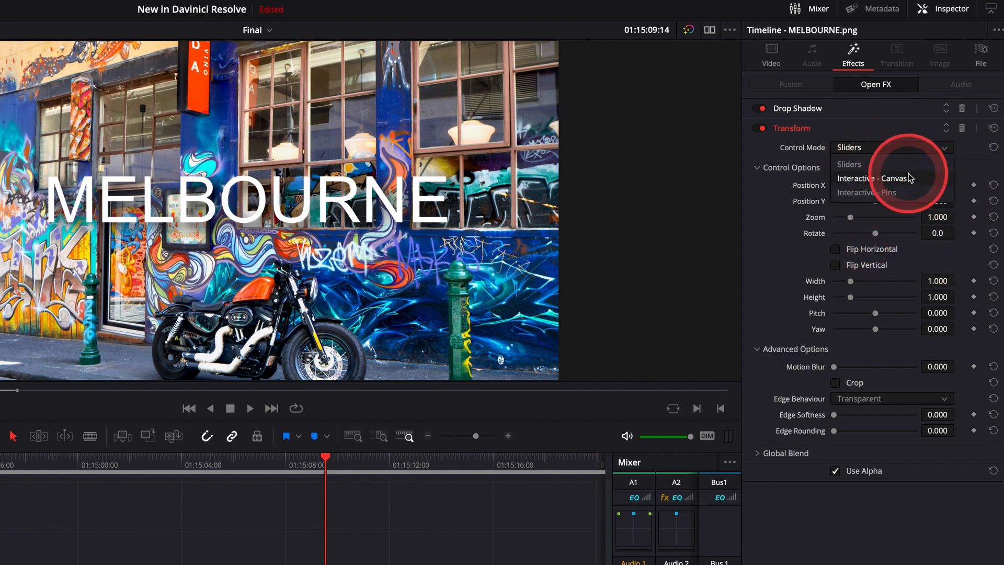
{"action": "left_click", "coordinate": [874, 194]}
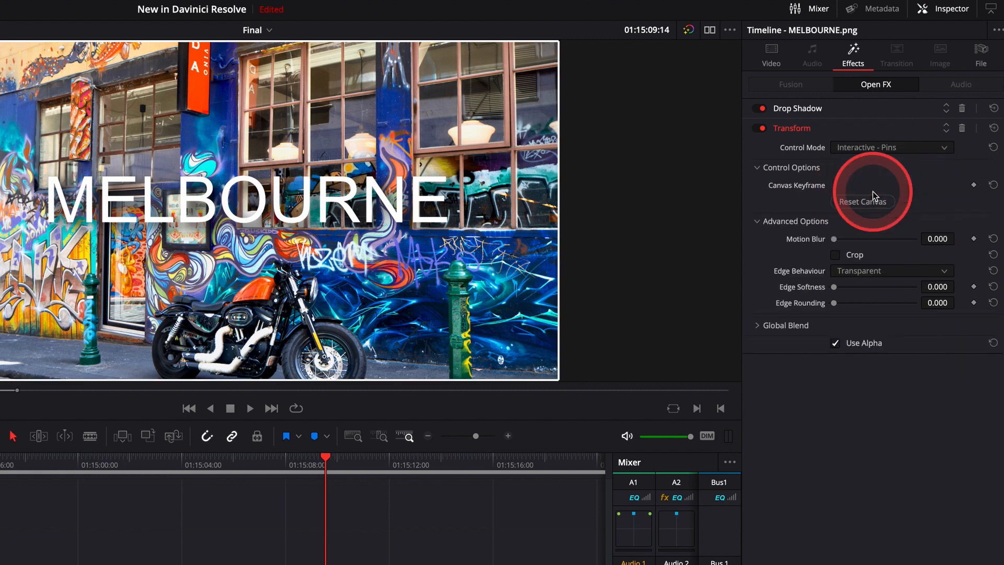
{"action": "left_click", "coordinate": [272, 213]}
{"action": "left_click", "coordinate": [50, 180]}
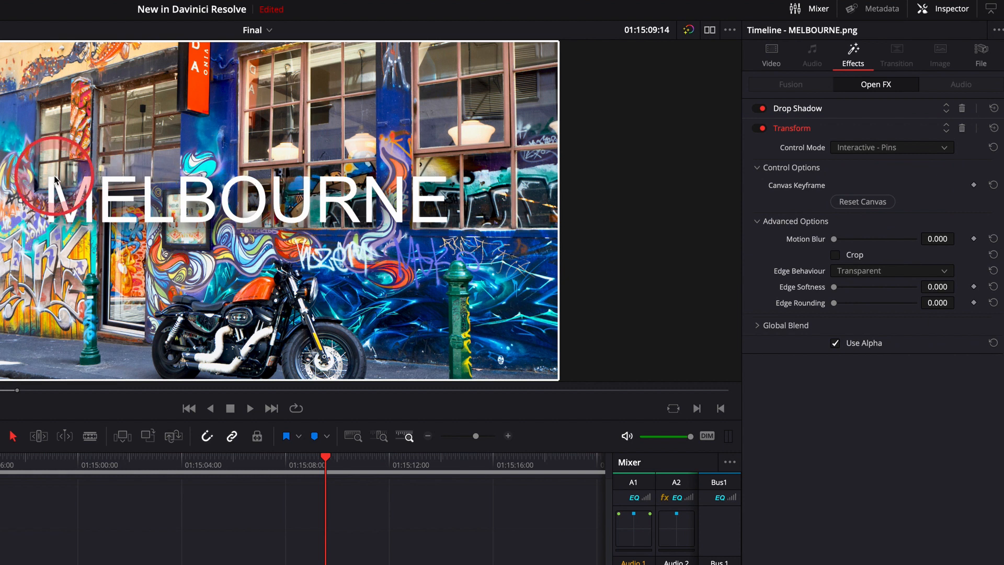
{"action": "left_click", "coordinate": [432, 195]}
{"action": "left_click_drag", "start_coordinate": [432, 195], "coordinate": [447, 182]}
{"action": "left_click", "coordinate": [49, 221]}
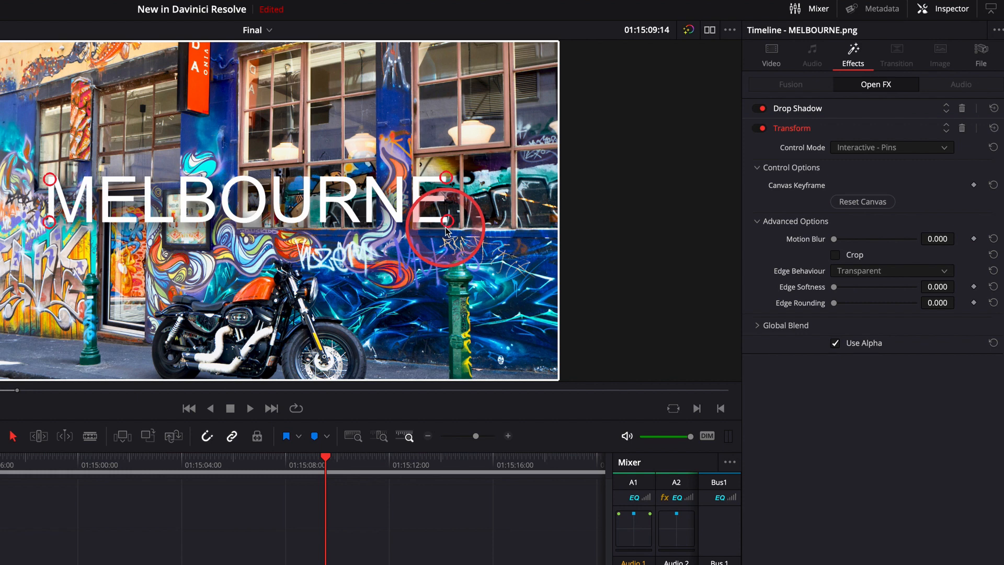
Step: Pull the pin above the final E upward to give the MELBOURNE title wall-like perspective, and show the clip's Video settings
{"action": "left_click_drag", "start_coordinate": [446, 176], "coordinate": [449, 167]}
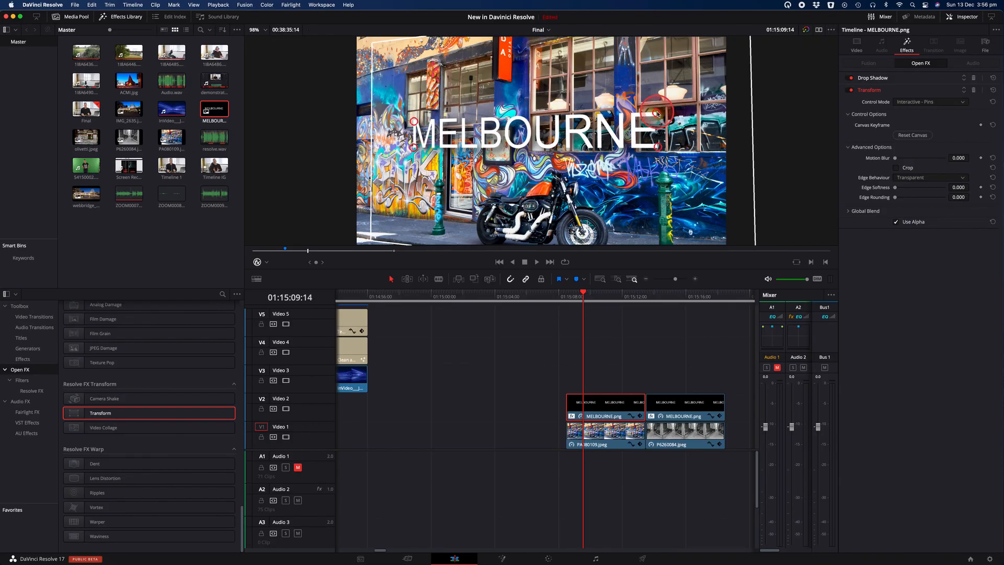
{"action": "left_click_drag", "start_coordinate": [658, 113], "coordinate": [656, 112]}
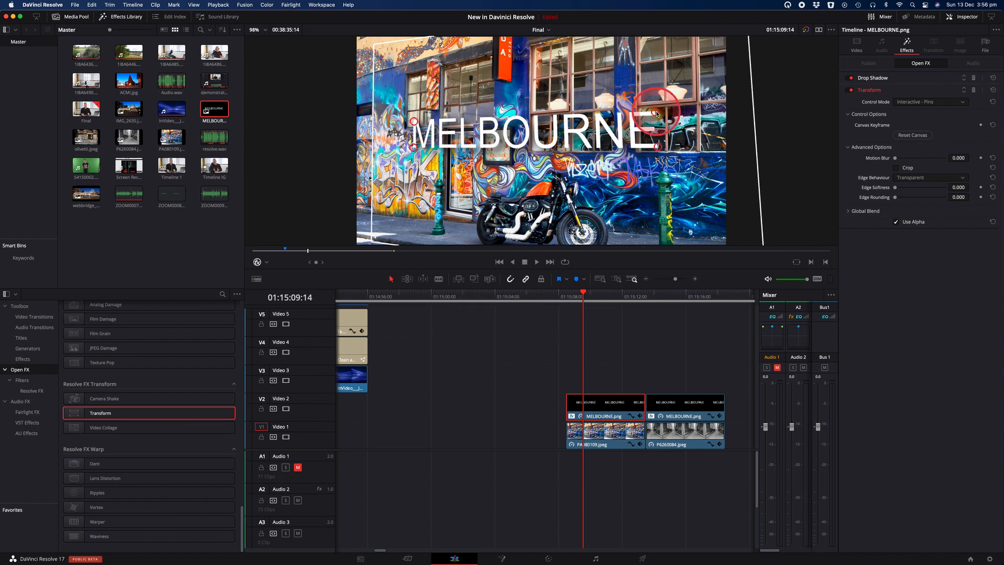
{"action": "left_click", "coordinate": [858, 49]}
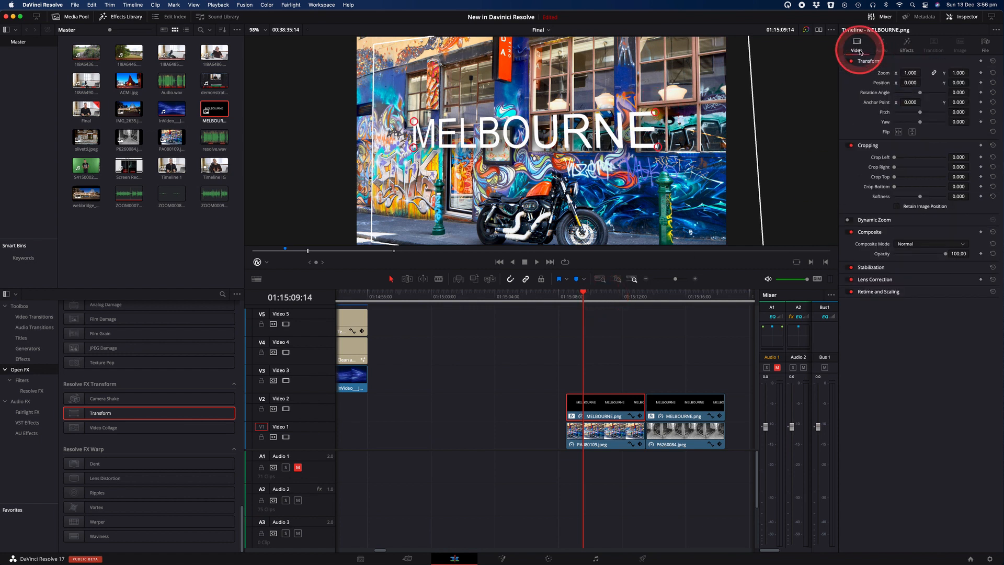